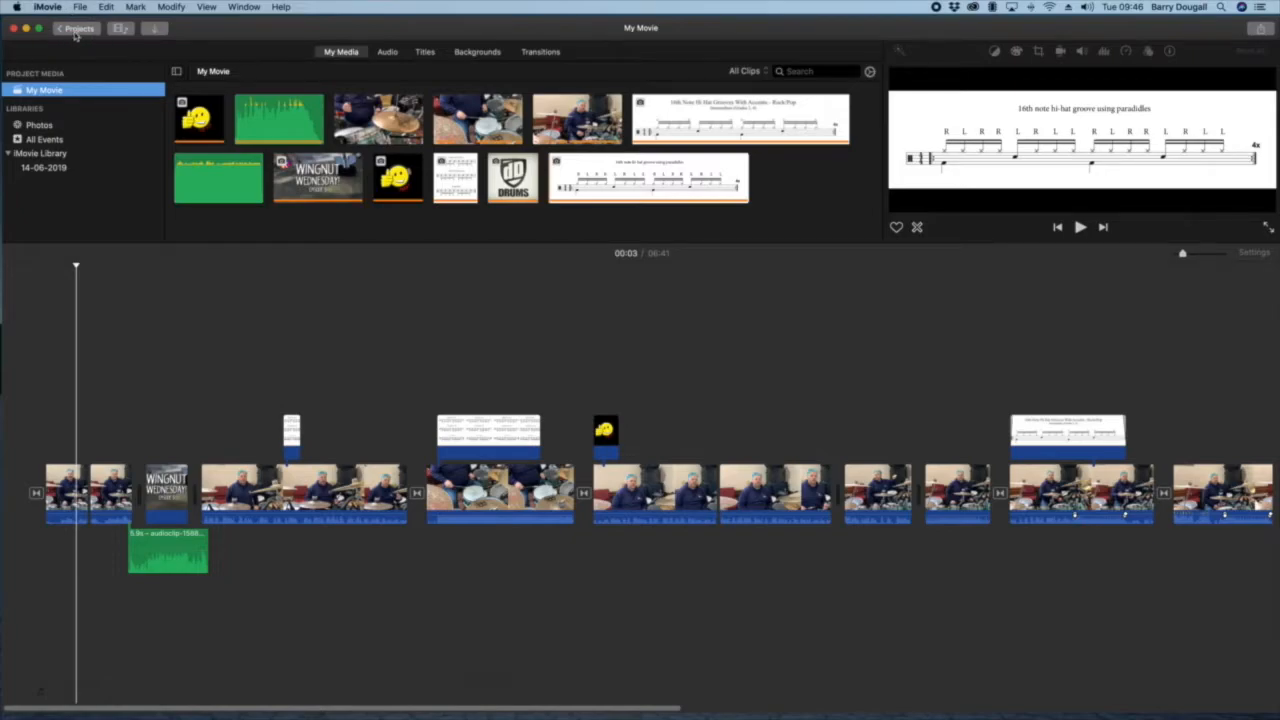
# Step: Return to the projects overview, saving the open drum lesson movie under the name WNW Ep5
pyautogui.click(62, 31)
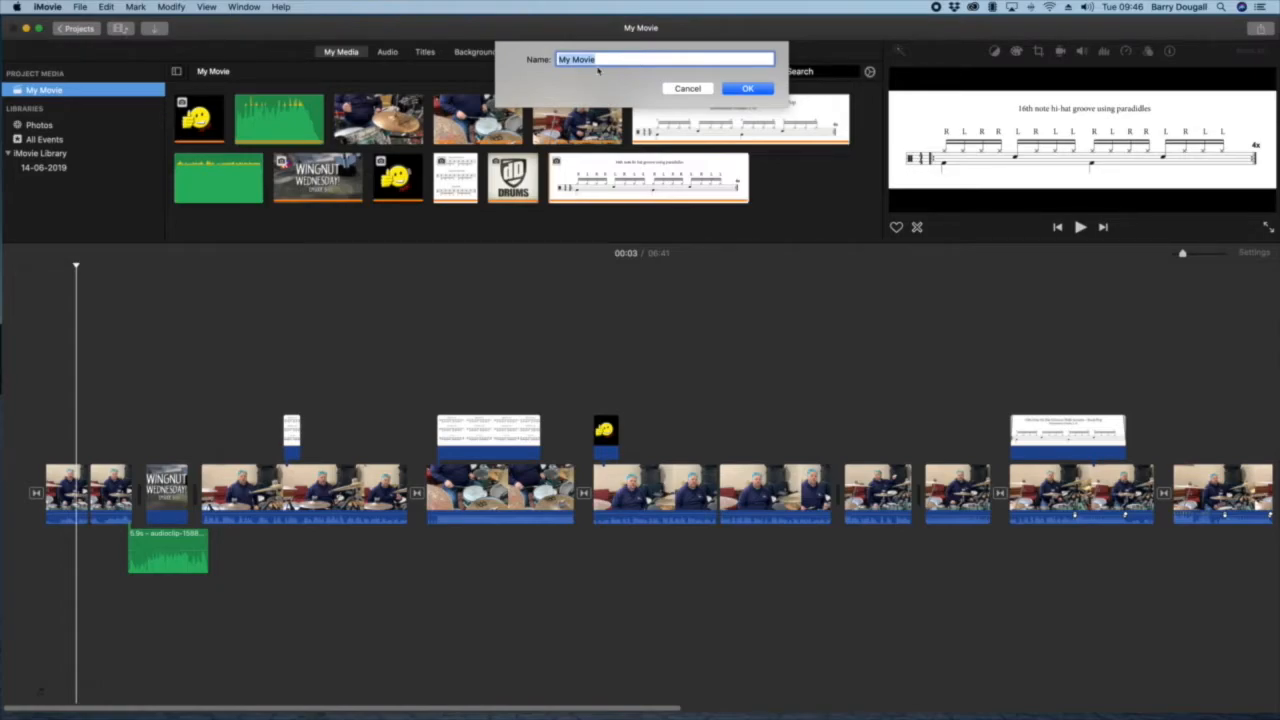
pyautogui.write('W')
pyautogui.click(746, 89)
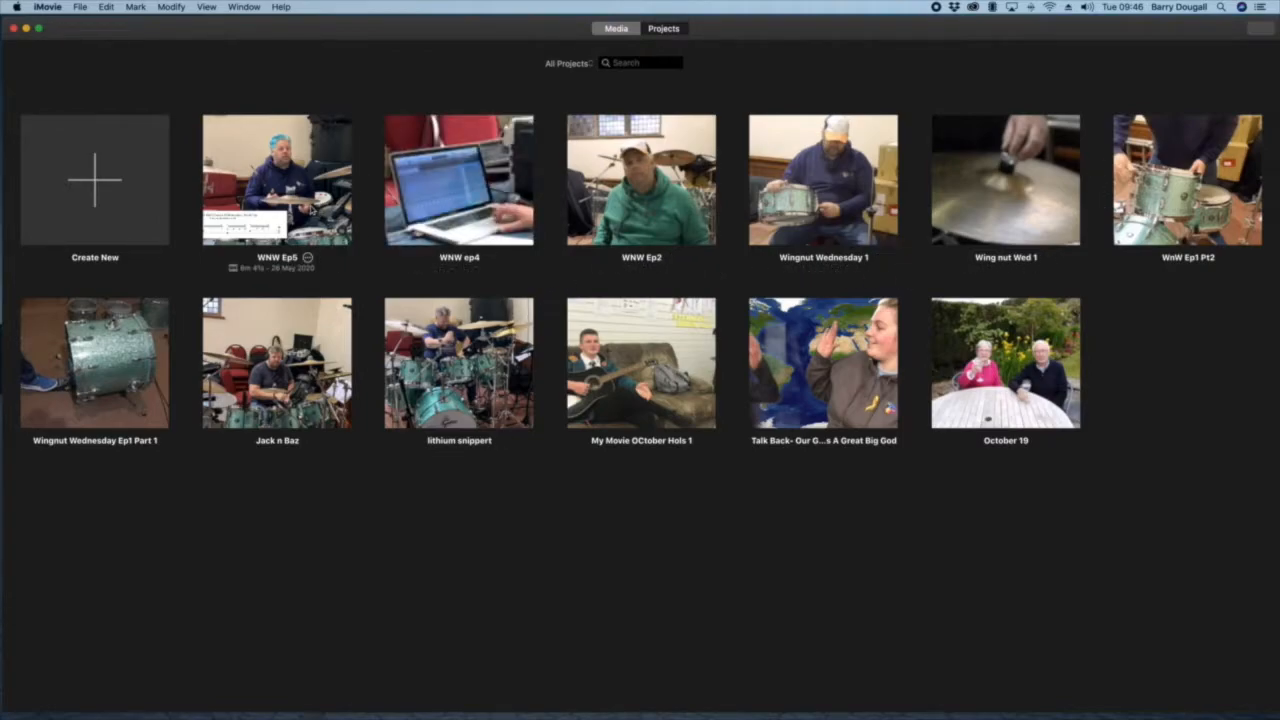
# Step: Create a new movie project from the projects overview
pyautogui.click(97, 184)
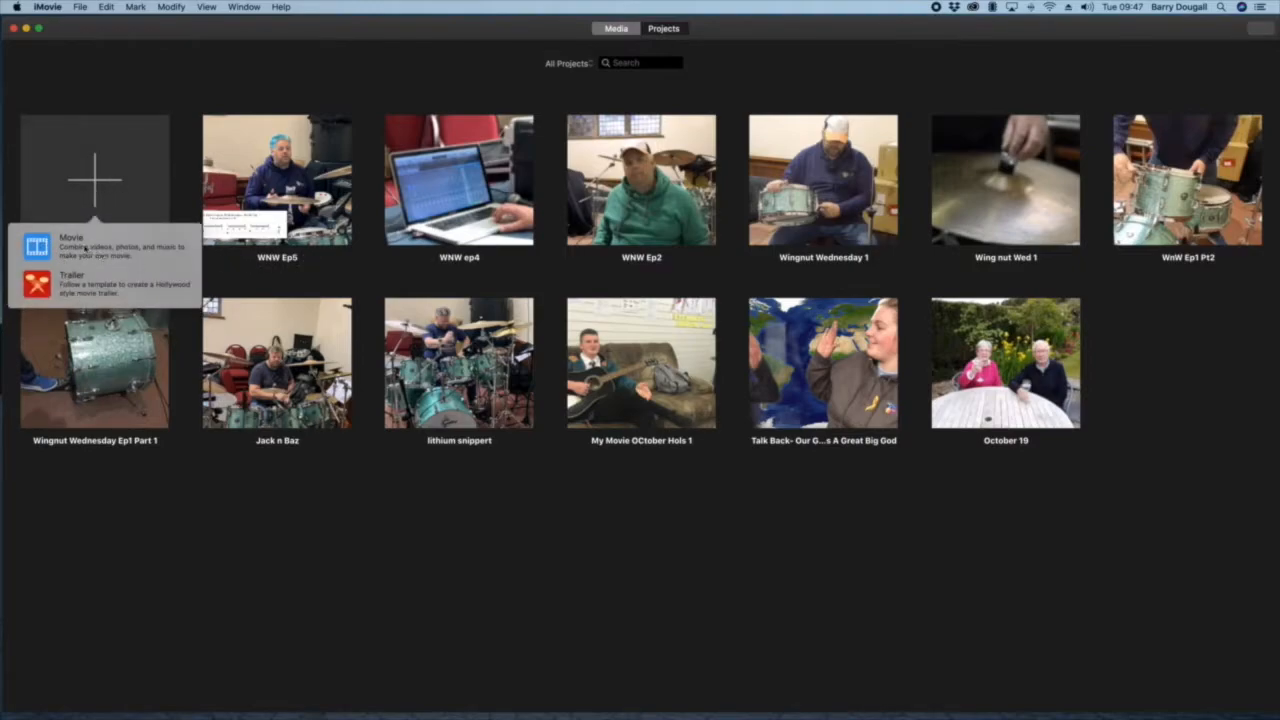
pyautogui.click(86, 249)
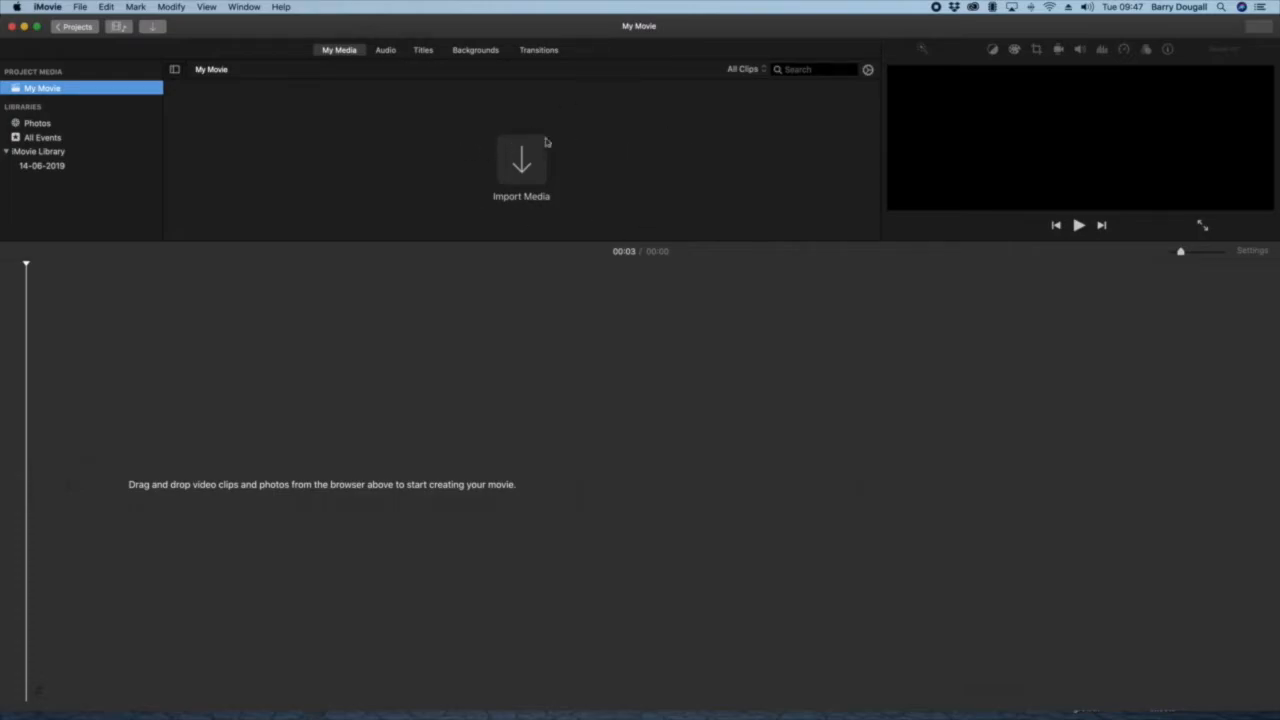
pyautogui.click(465, 256)
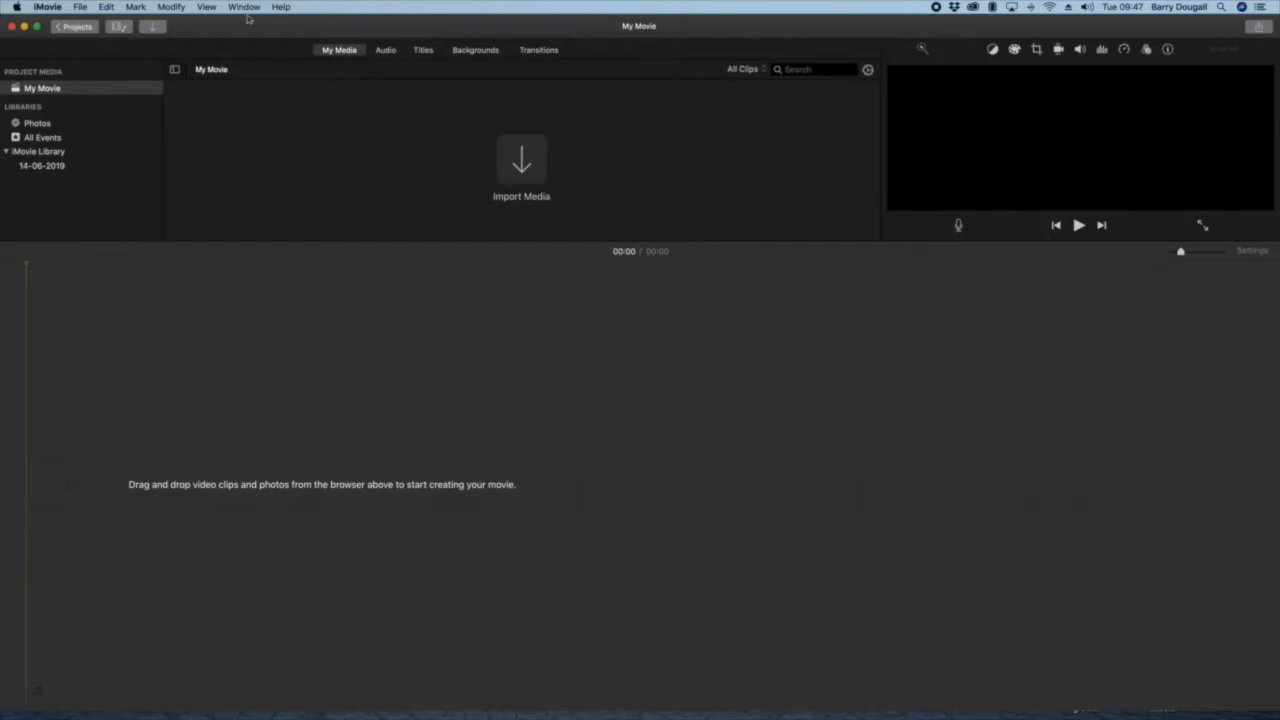
pyautogui.click(79, 8)
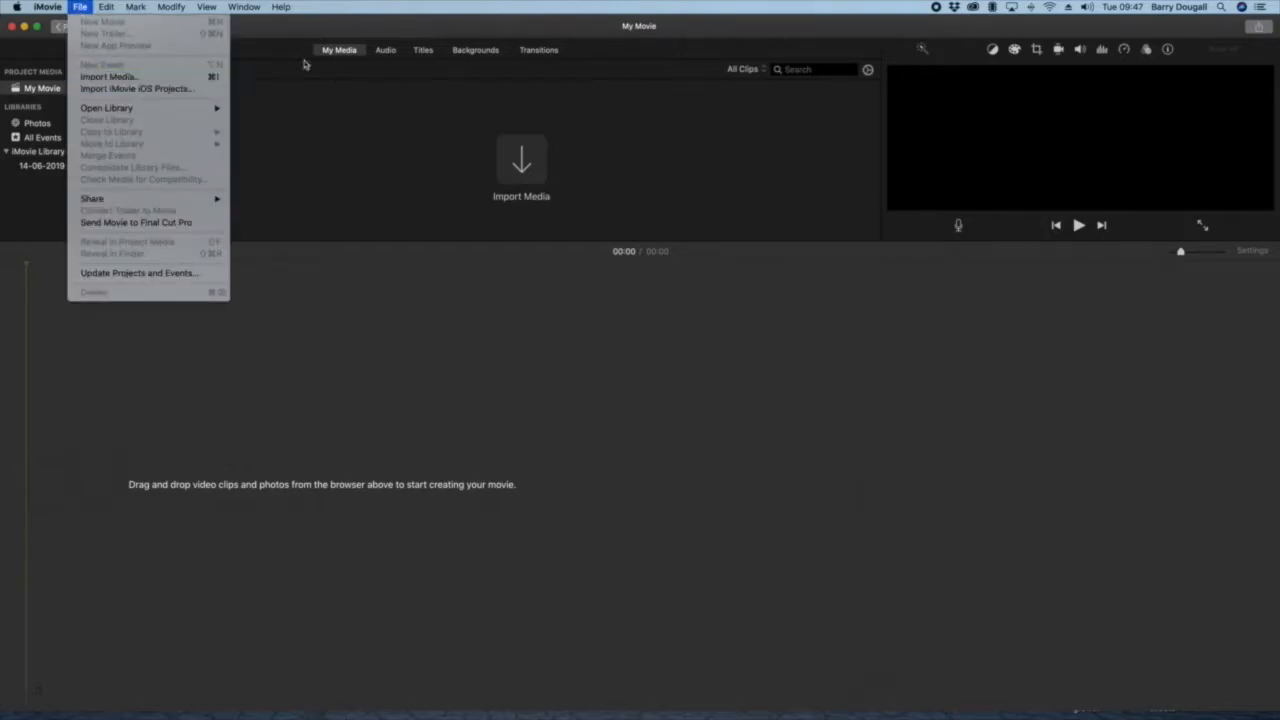
pyautogui.click(485, 31)
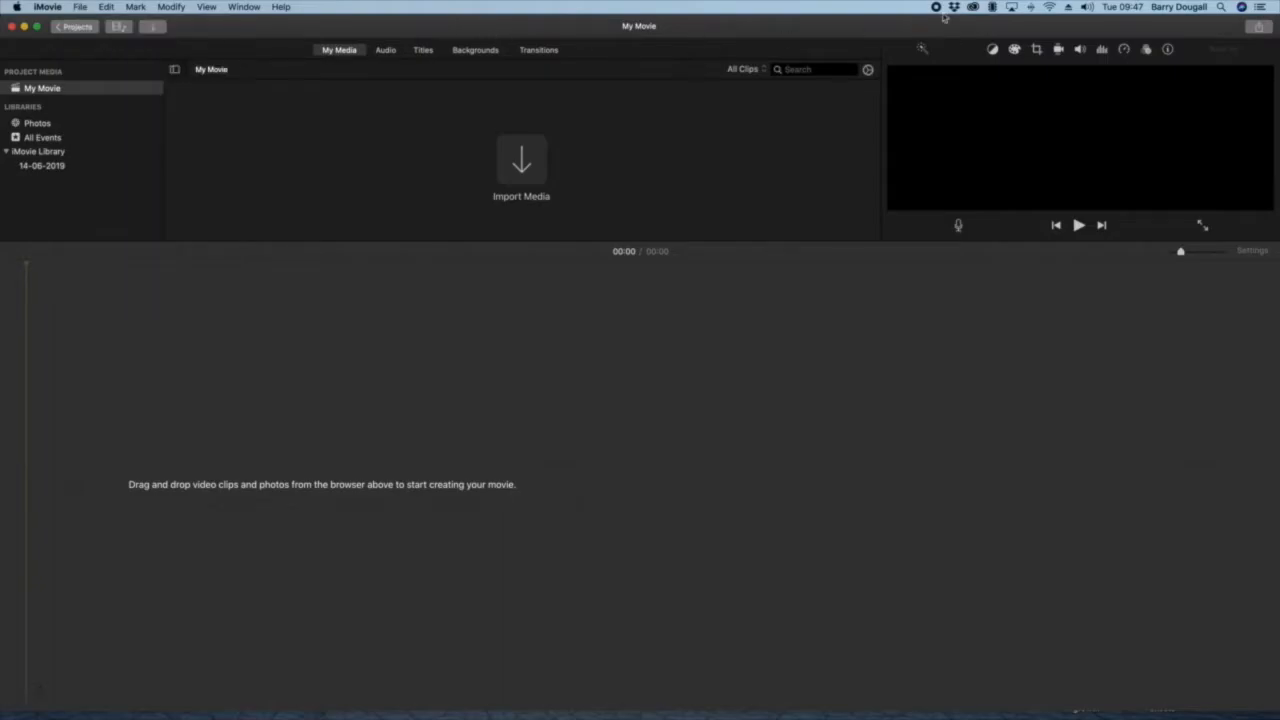
# Step: Add the clips DSC_0696.MOV through DSC_0701.MOV from the BAnd Camp movie folder in Finder to the new project's media
pyautogui.moveTo(993, 30); pyautogui.dragTo(1010, 278)
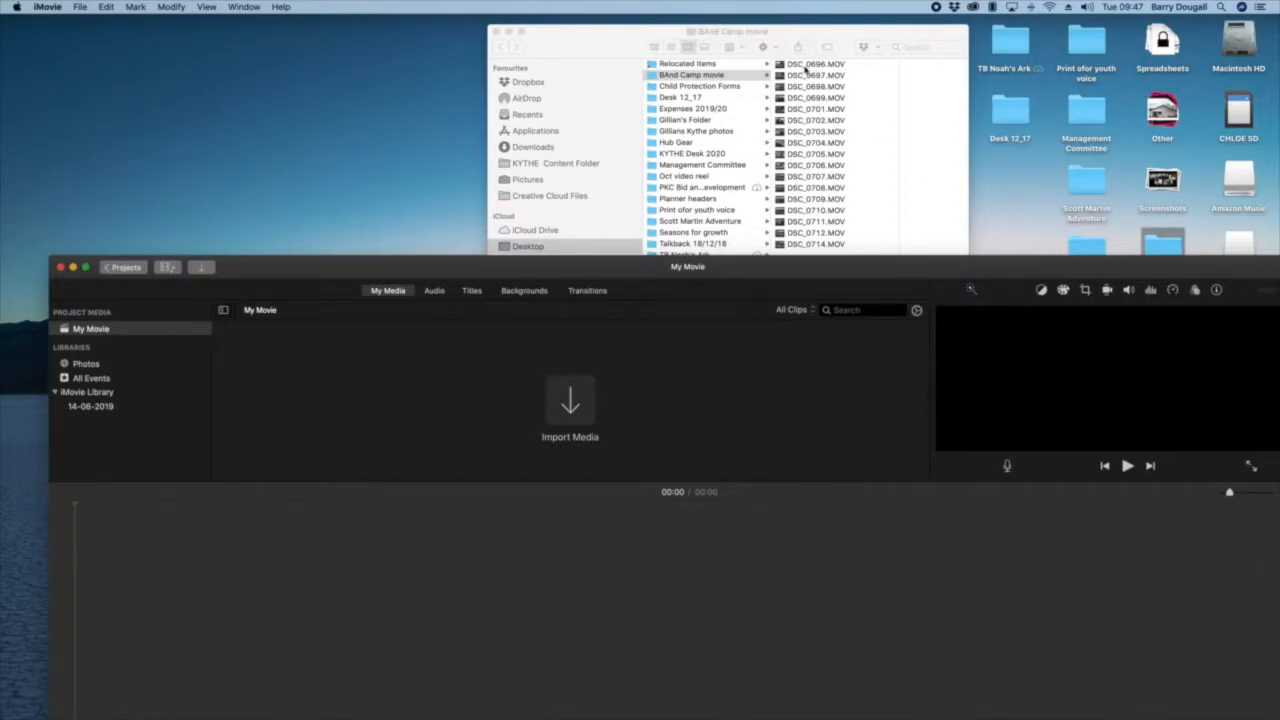
pyautogui.click(807, 66)
pyautogui.click(813, 65)
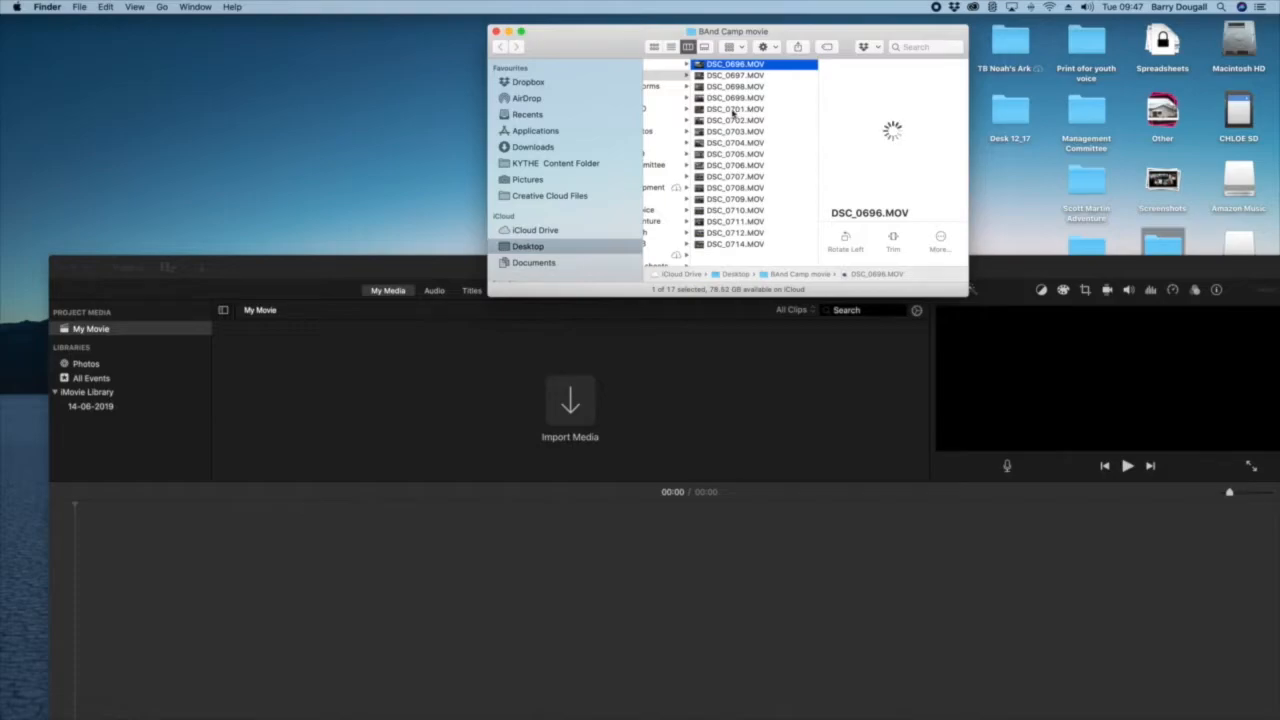
pyautogui.keyDown('shift'); pyautogui.click(736, 110); pyautogui.keyUp('shift')
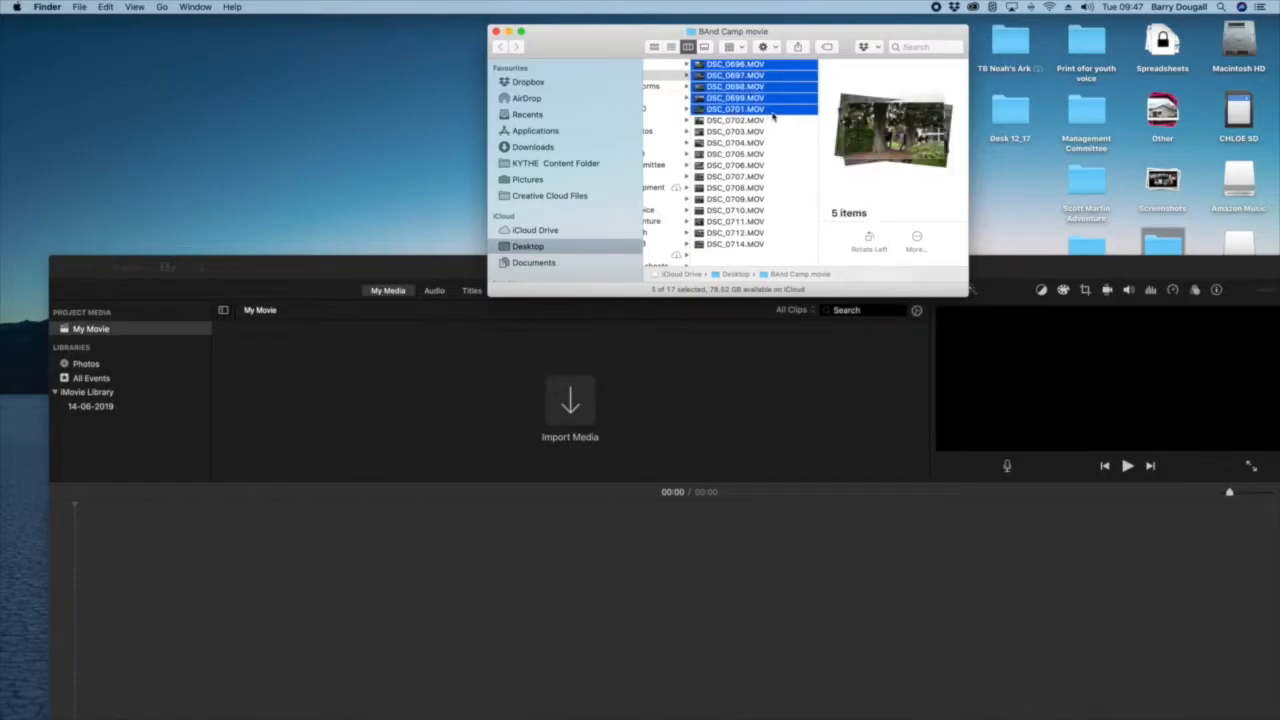
pyautogui.moveTo(773, 113); pyautogui.dragTo(577, 415)
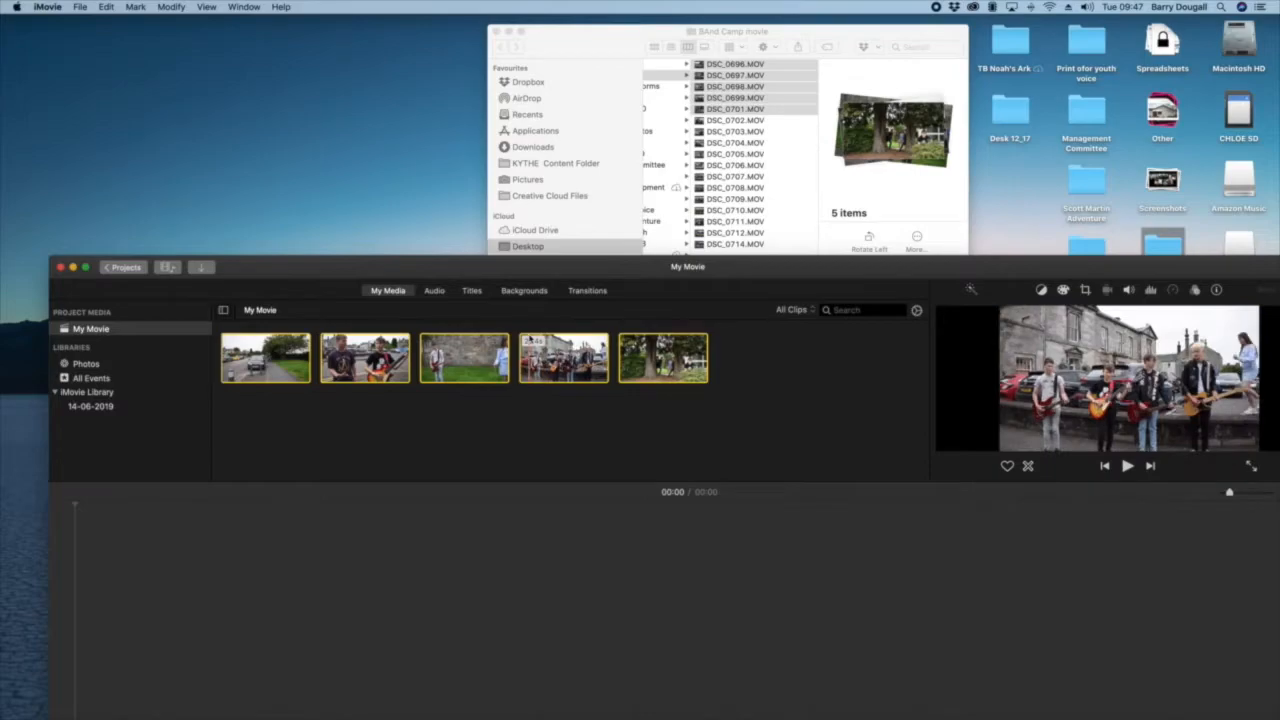
# Step: Move the iMovie window back up so that it fills the screen again
pyautogui.moveTo(414, 277); pyautogui.dragTo(391, 77)
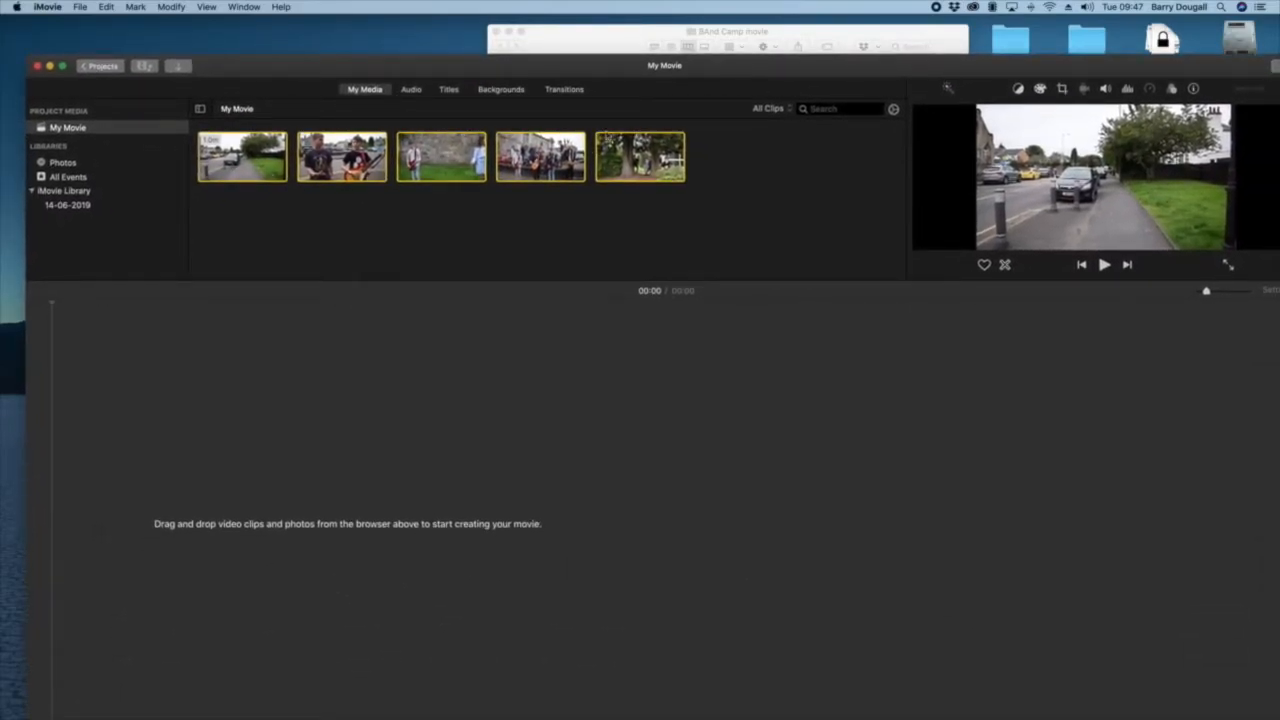
pyautogui.moveTo(753, 66); pyautogui.dragTo(744, 56)
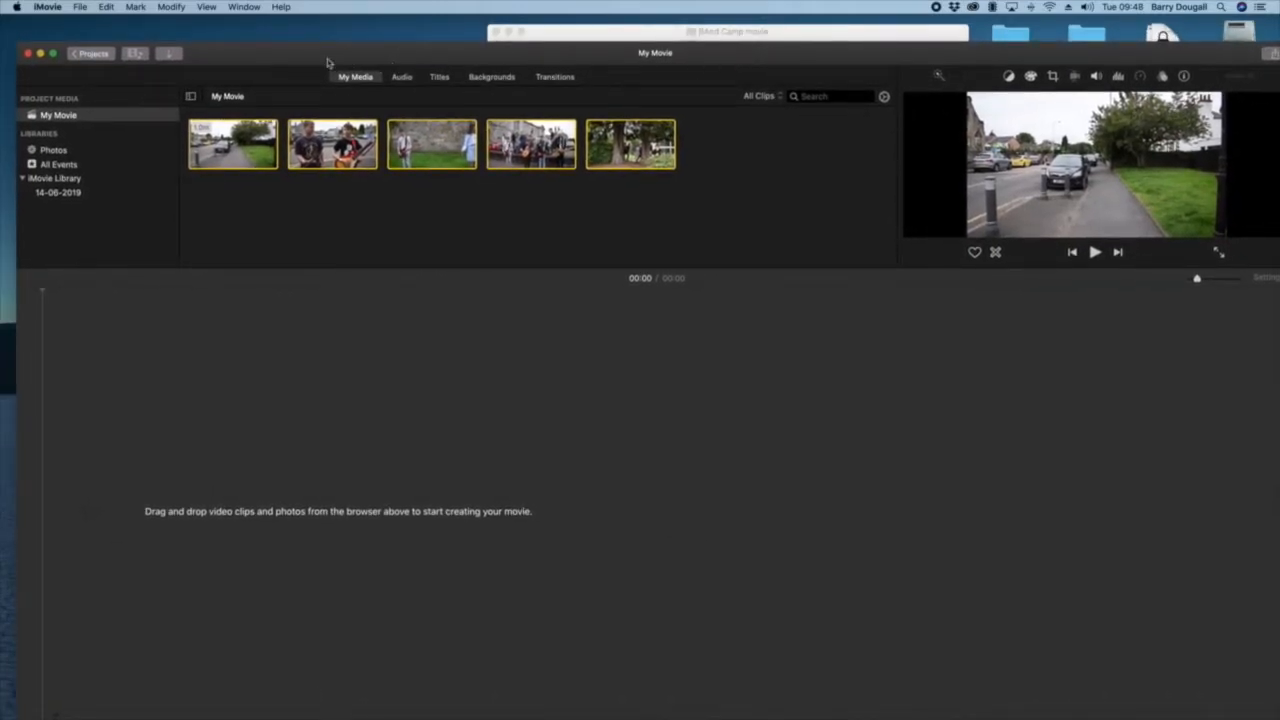
pyautogui.moveTo(262, 55); pyautogui.dragTo(240, 35)
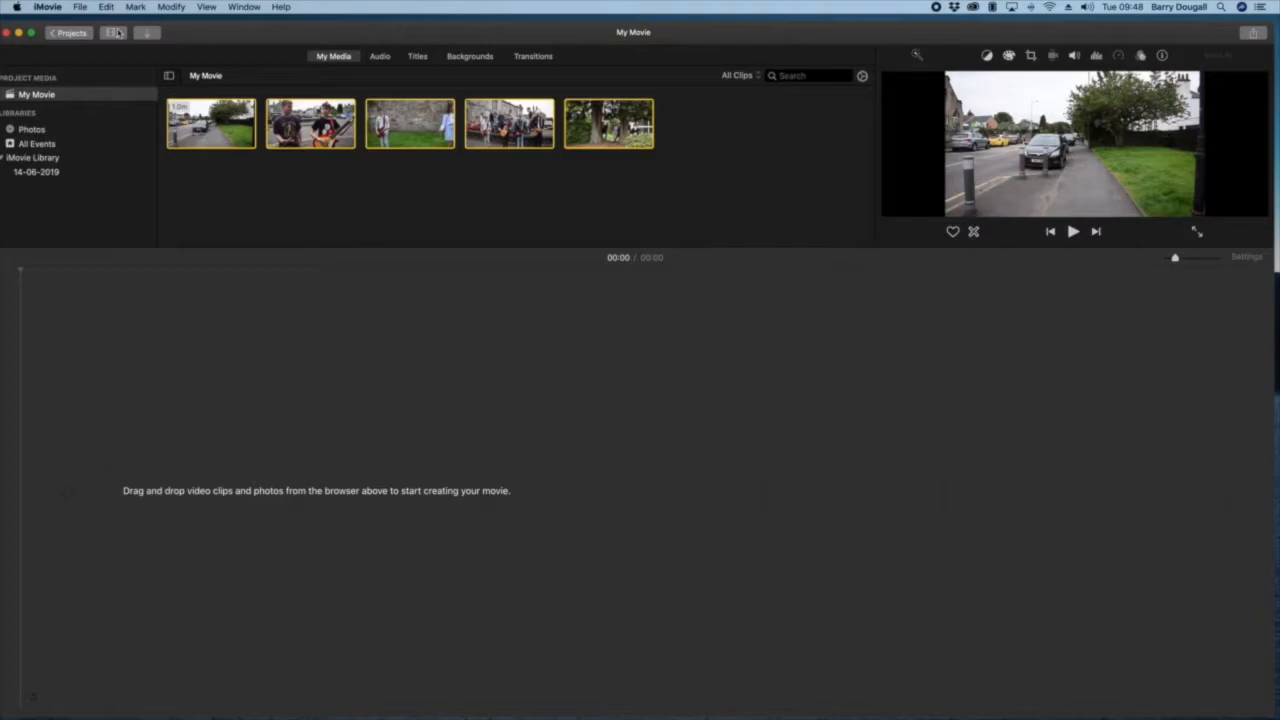
pyautogui.moveTo(90, 20); pyautogui.dragTo(110, 25)
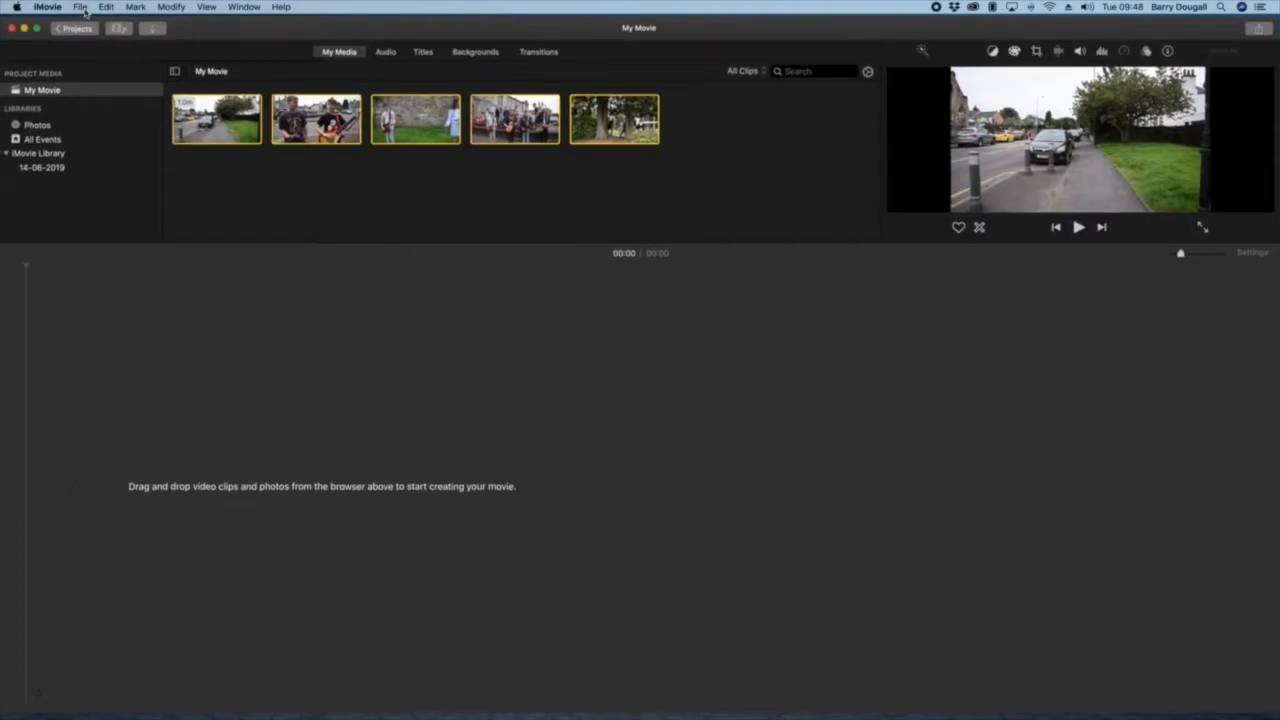
# Step: Open the media import window, allow access to the Desktop folder, and expand the BAnd Camp movie folder on the Desktop
pyautogui.click(85, 12)
pyautogui.click(114, 80)
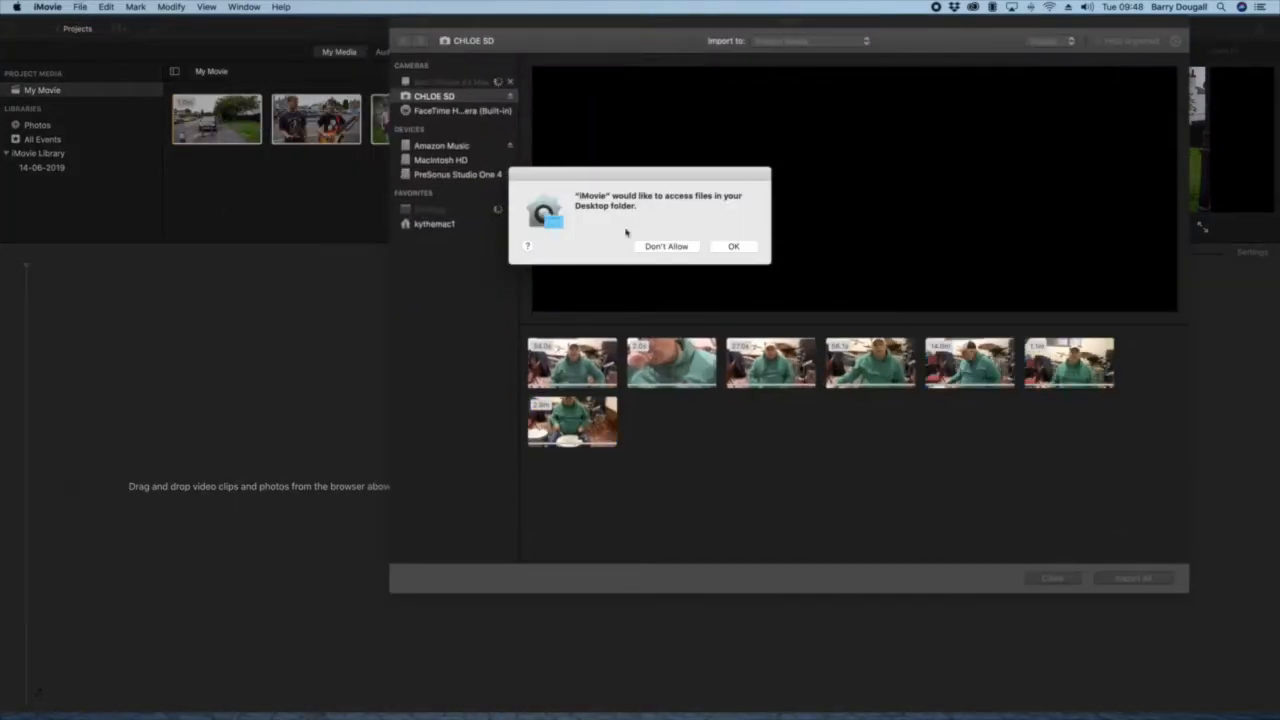
pyautogui.click(733, 246)
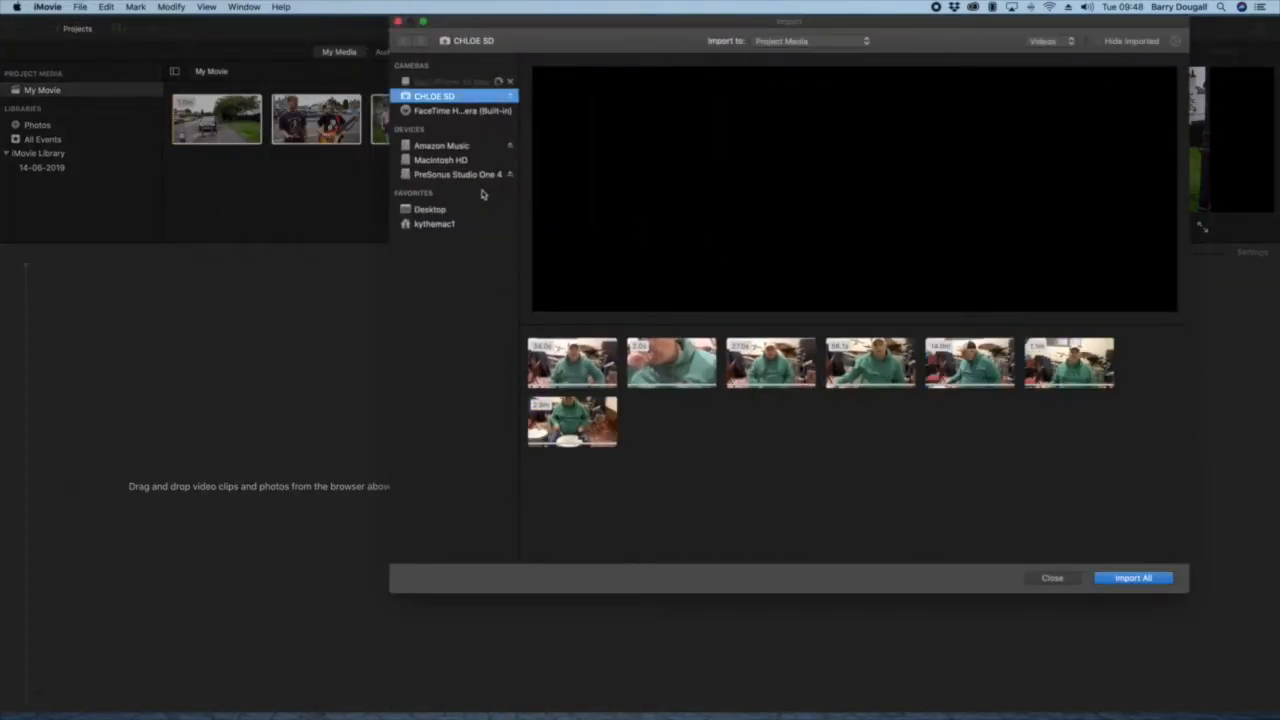
pyautogui.click(432, 211)
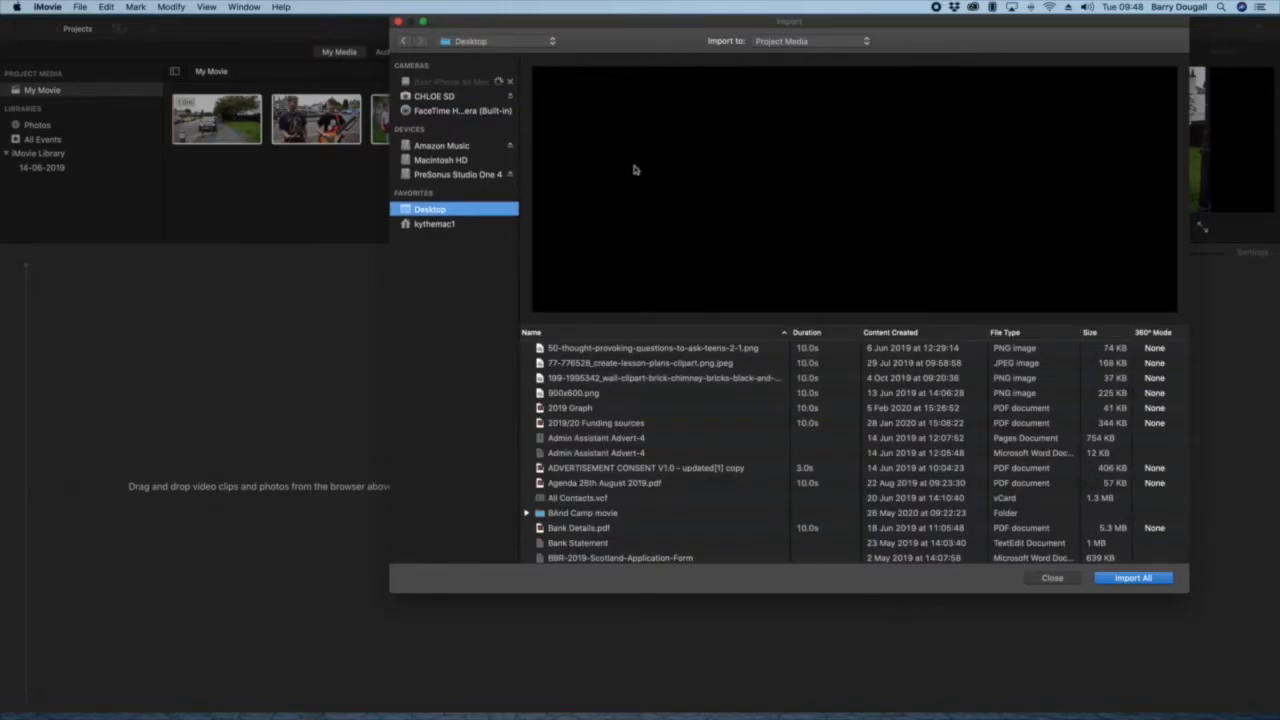
pyautogui.scroll(-5, 692, 423)
pyautogui.scroll(-1, 692, 423)
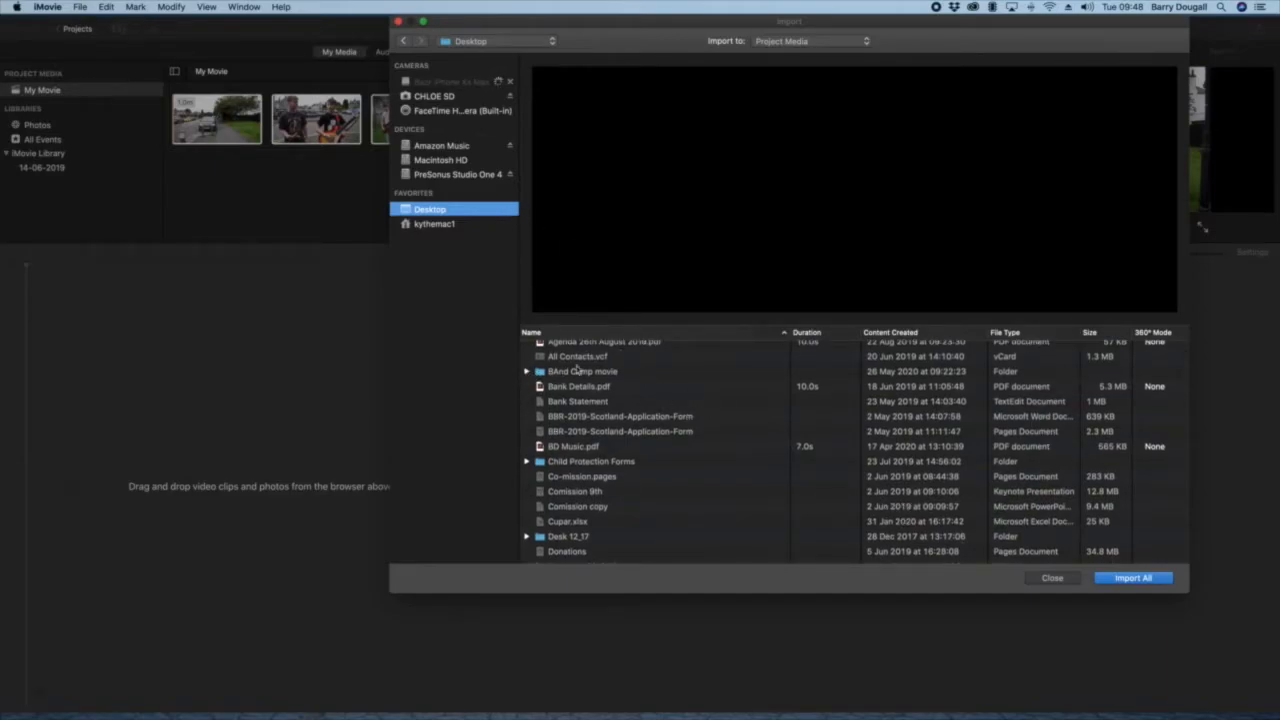
pyautogui.click(527, 371)
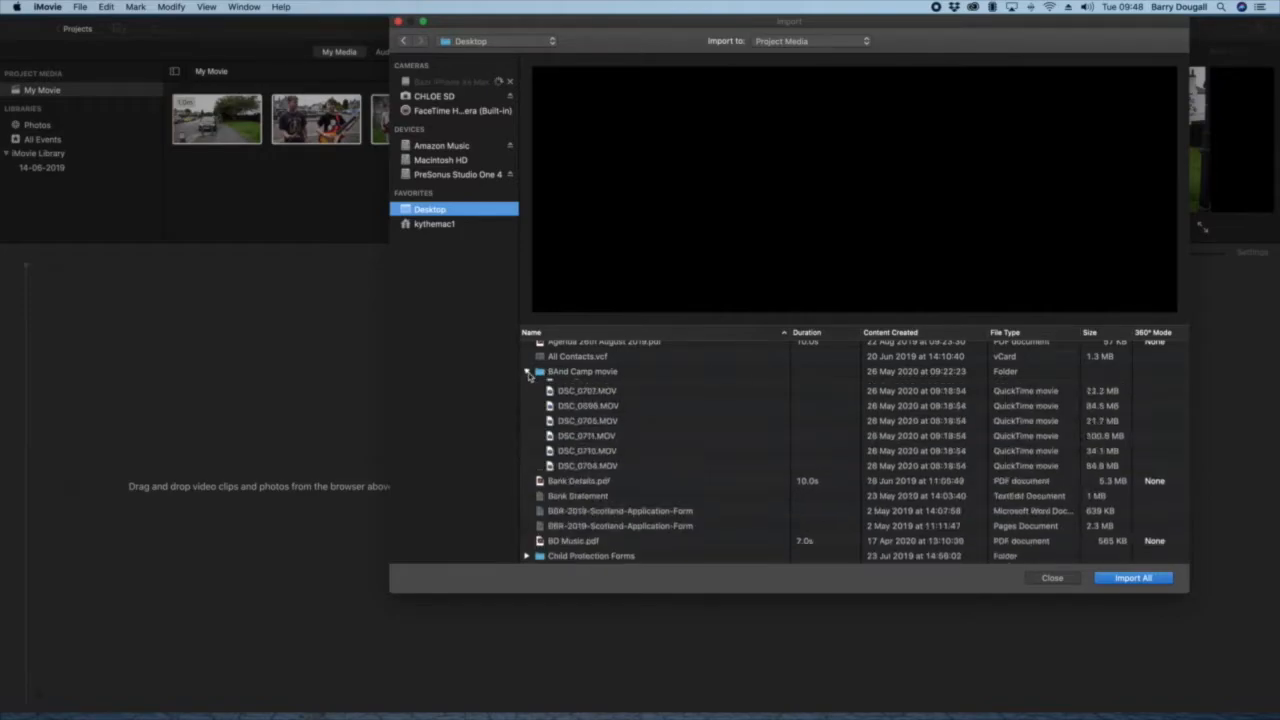
# Step: Look through the video clips listed in the BAnd Camp movie folder
pyautogui.scroll(-5, 674, 420)
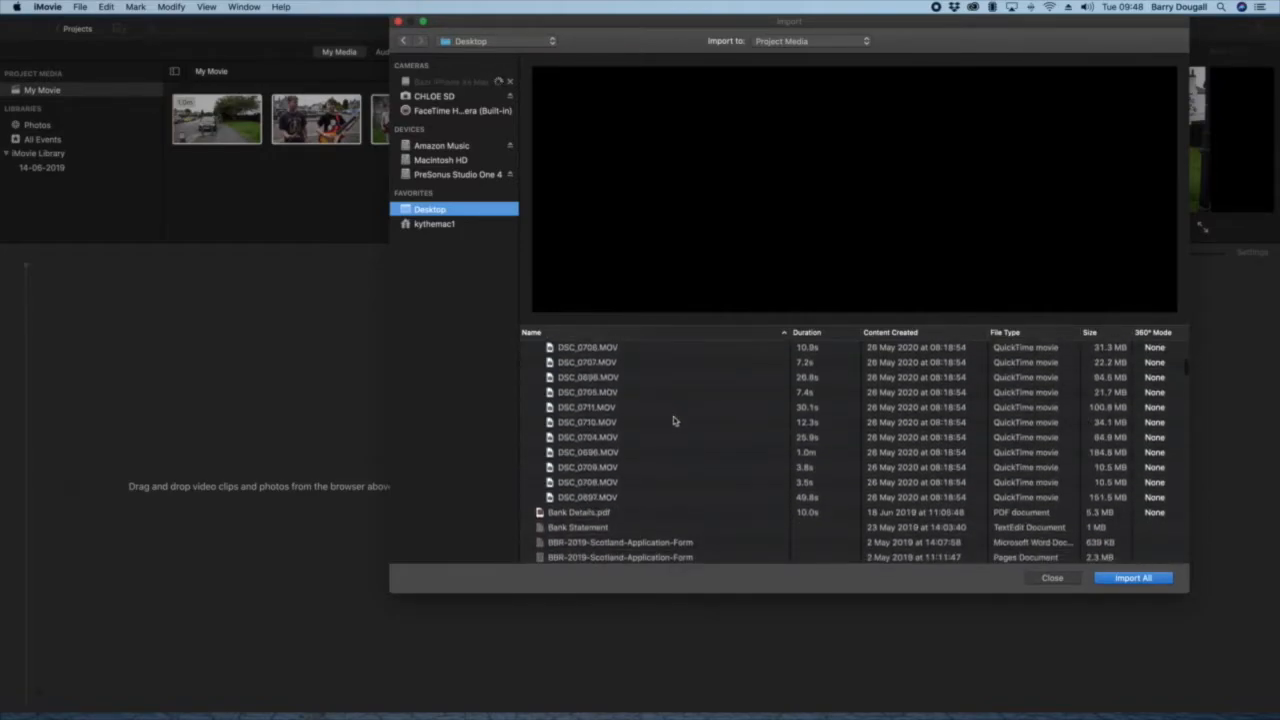
pyautogui.scroll(3, 674, 420)
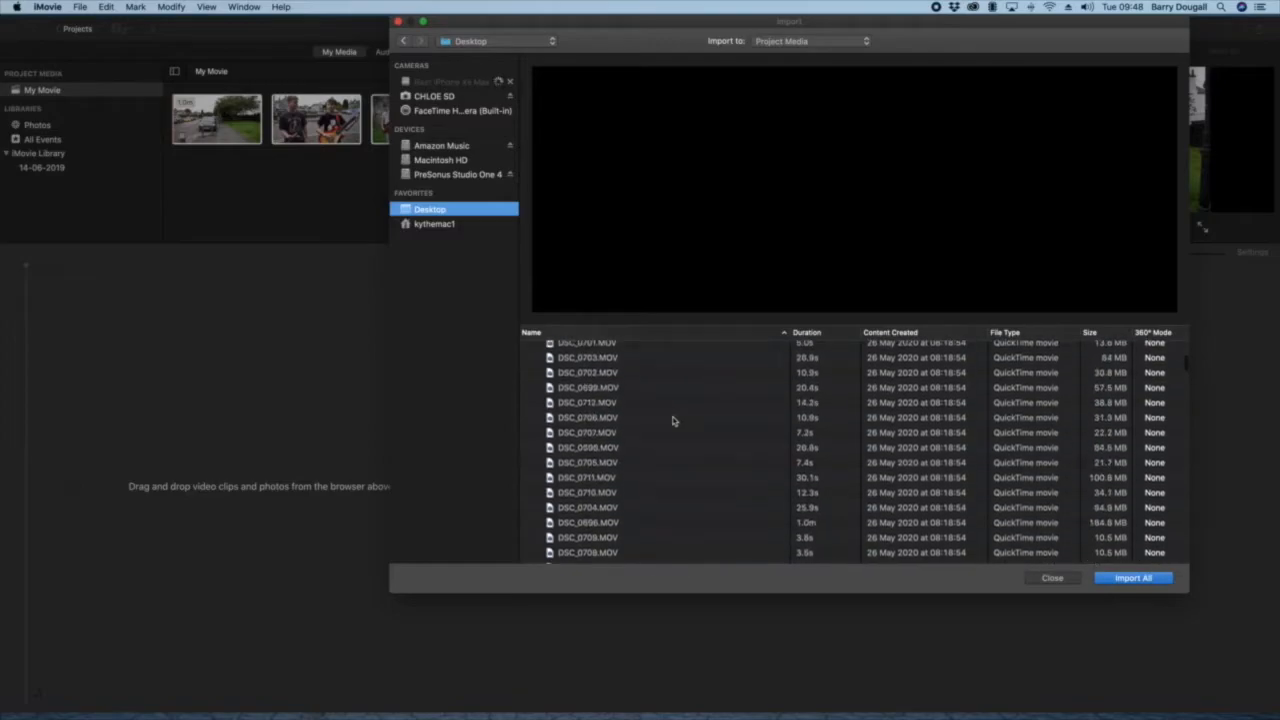
pyautogui.scroll(-3, 675, 420)
pyautogui.scroll(2, 675, 420)
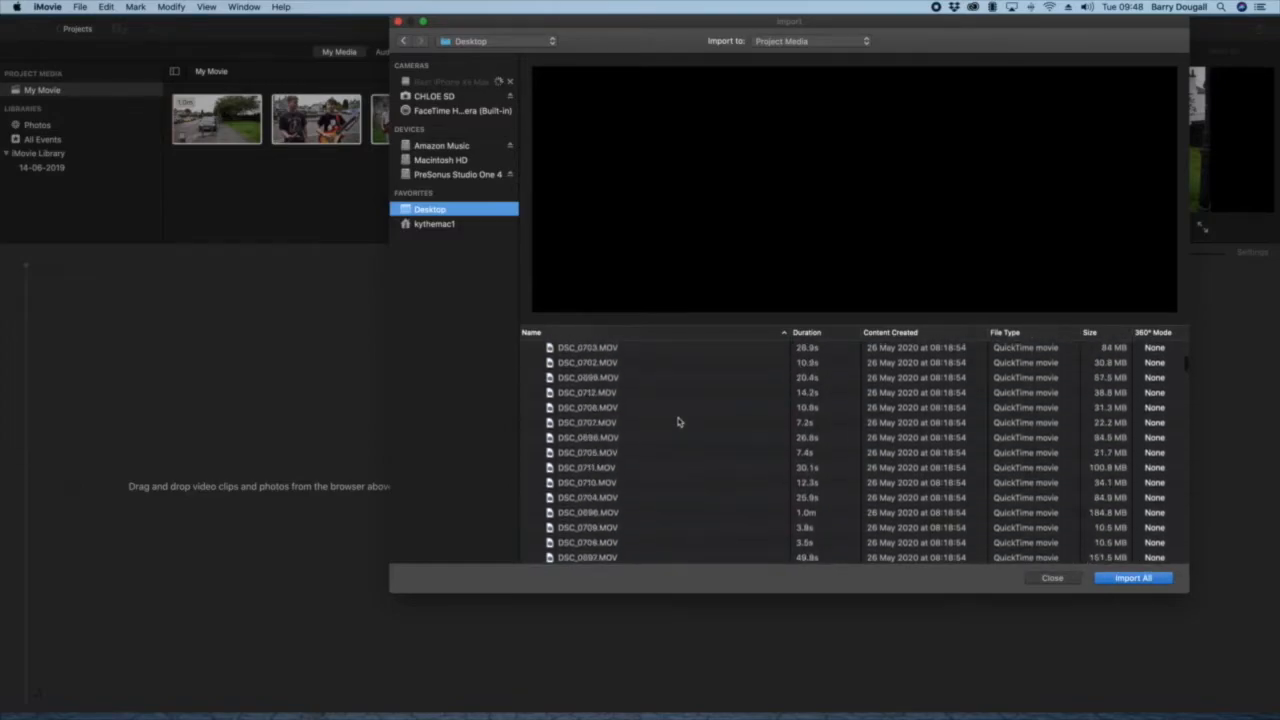
pyautogui.scroll(-5, 647, 430)
pyautogui.scroll(5, 647, 430)
pyautogui.scroll(4, 647, 430)
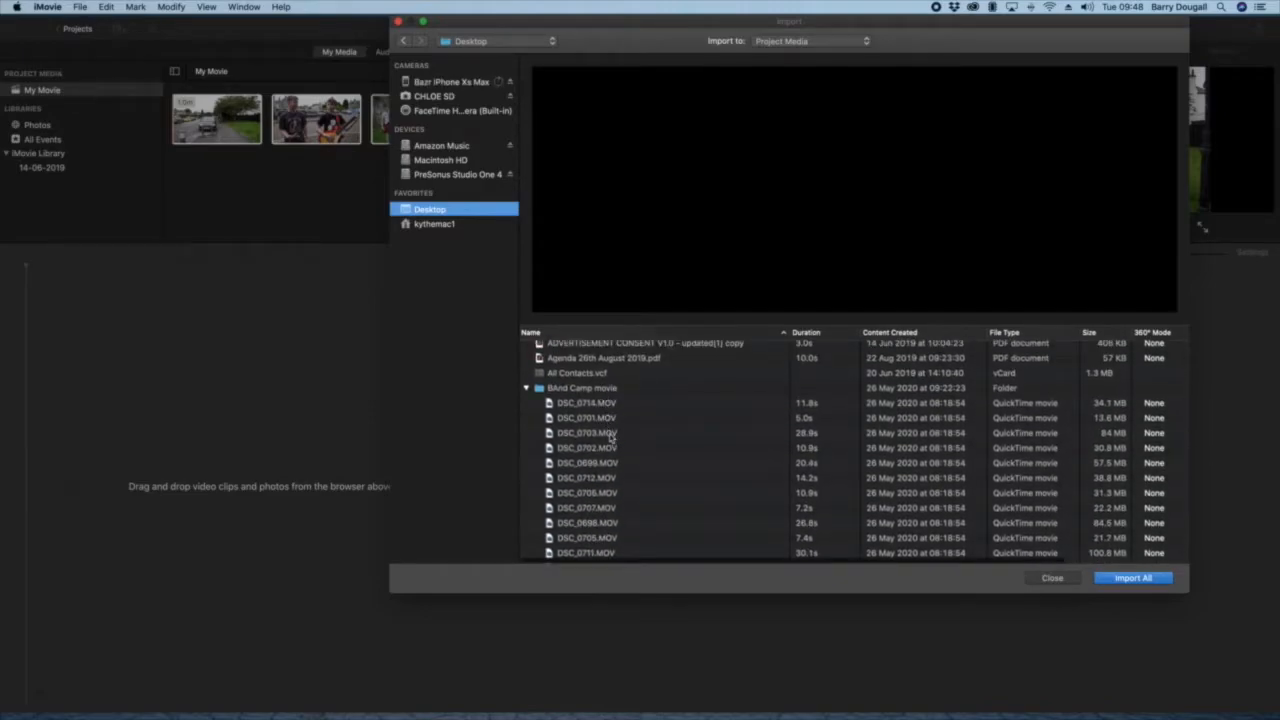
pyautogui.scroll(-5, 665, 475)
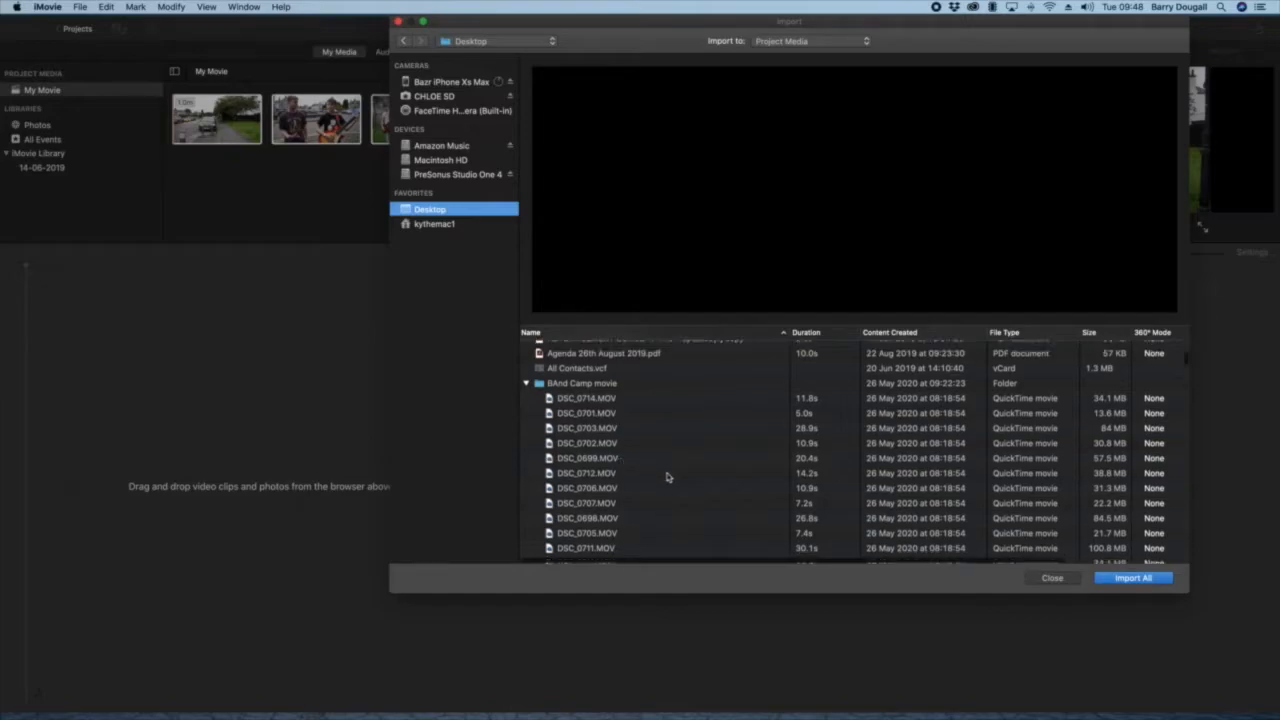
# Step: Select the range of clips from DSC_0712.MOV to DSC_0697.MOV and shift the import window away from the project media
pyautogui.click(607, 376)
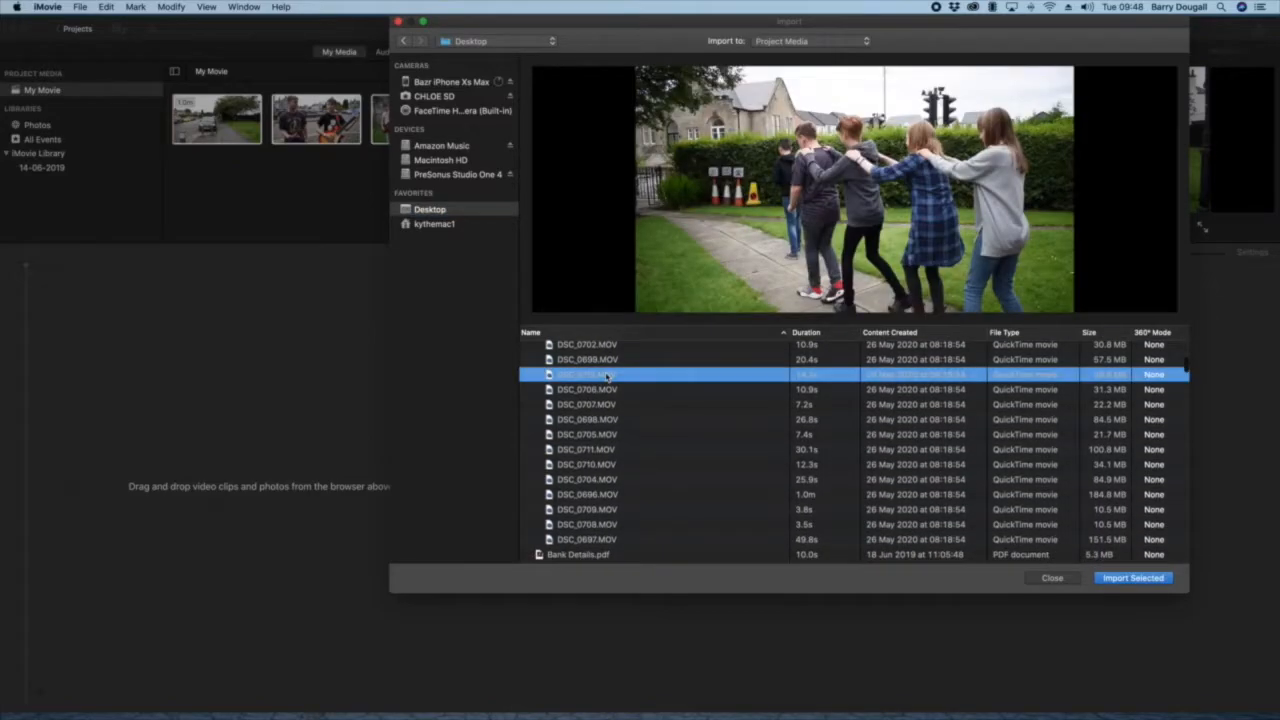
pyautogui.keyDown('shift'); pyautogui.click(600, 541); pyautogui.keyUp('shift')
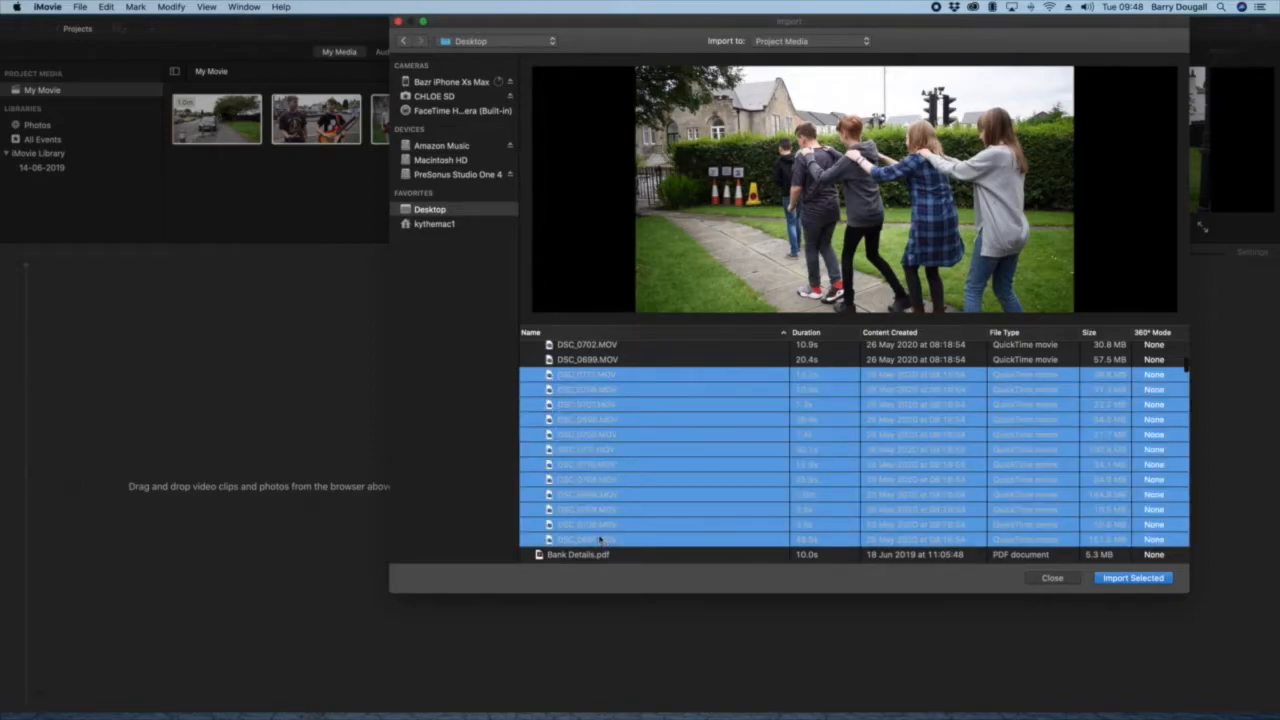
pyautogui.moveTo(594, 20); pyautogui.dragTo(676, 18)
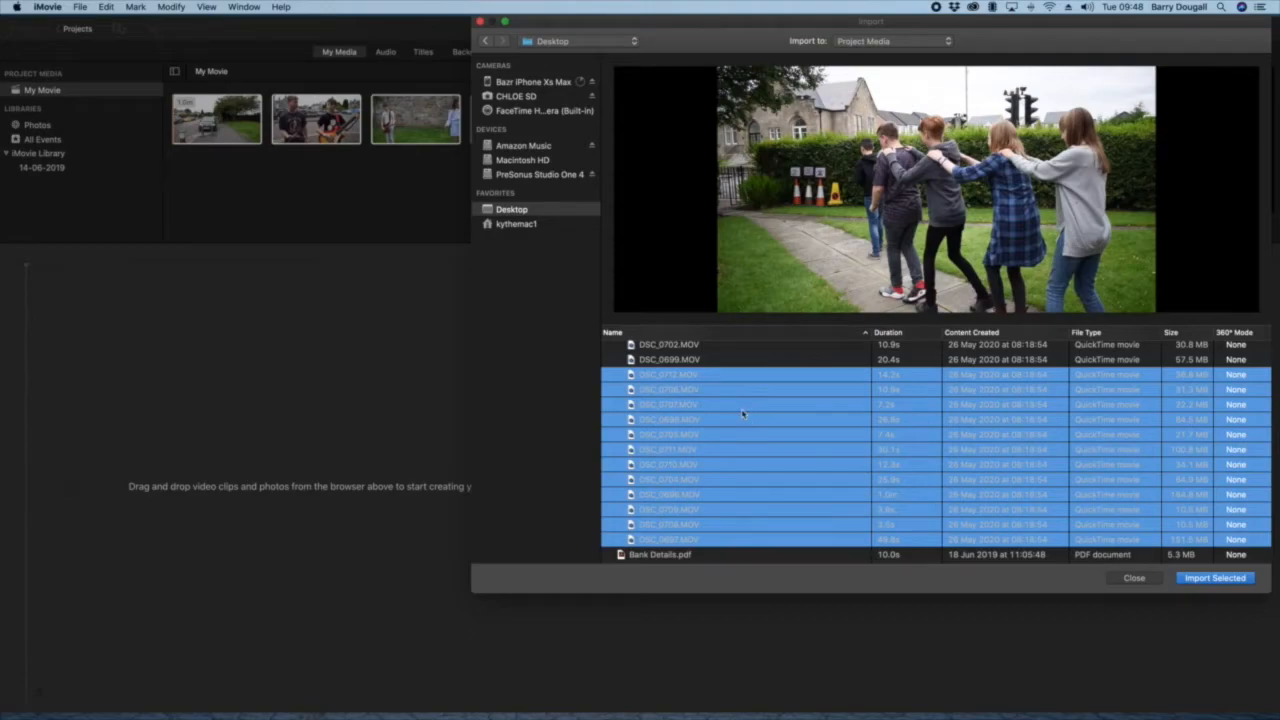
# Step: Select only the individual clips DSC_0712, DSC_0707, DSC_0711, DSC_0704, DSC_0709 and DSC_0697 instead of the whole range
pyautogui.click(730, 375)
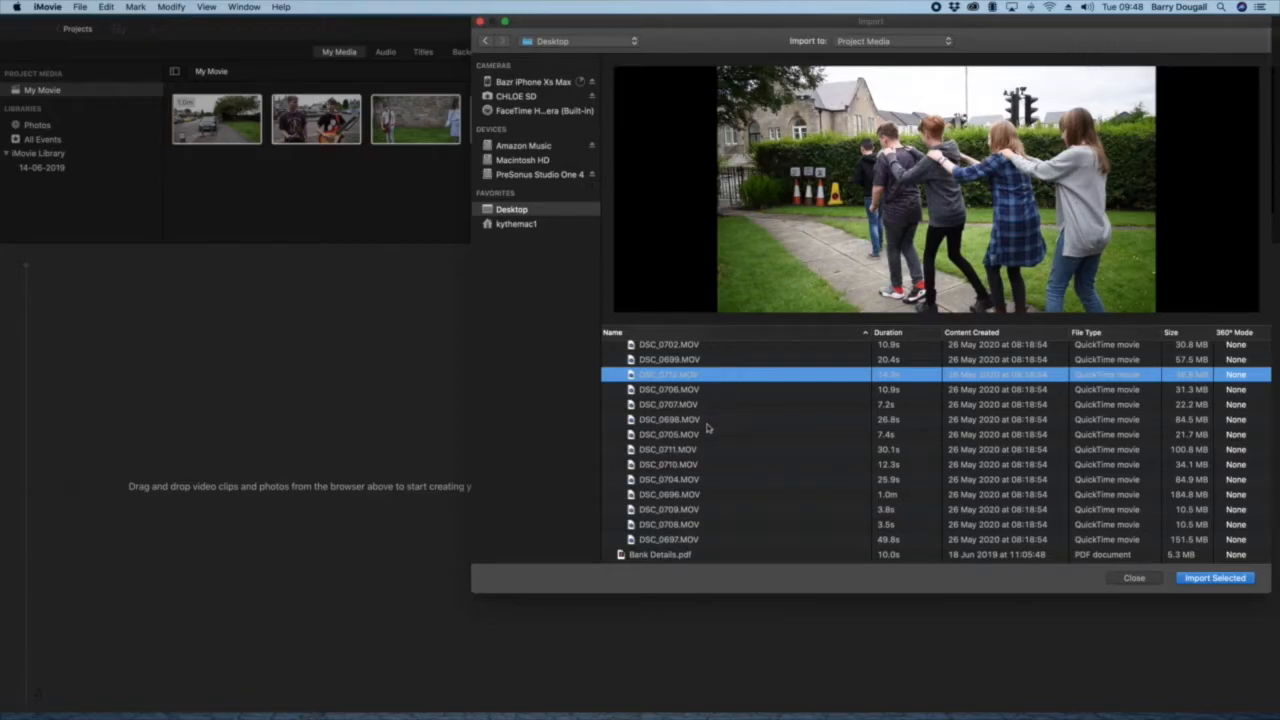
pyautogui.keyDown('super'); pyautogui.click(683, 405); pyautogui.keyUp('super')
pyautogui.keyDown('super'); pyautogui.click(695, 449); pyautogui.keyUp('super')
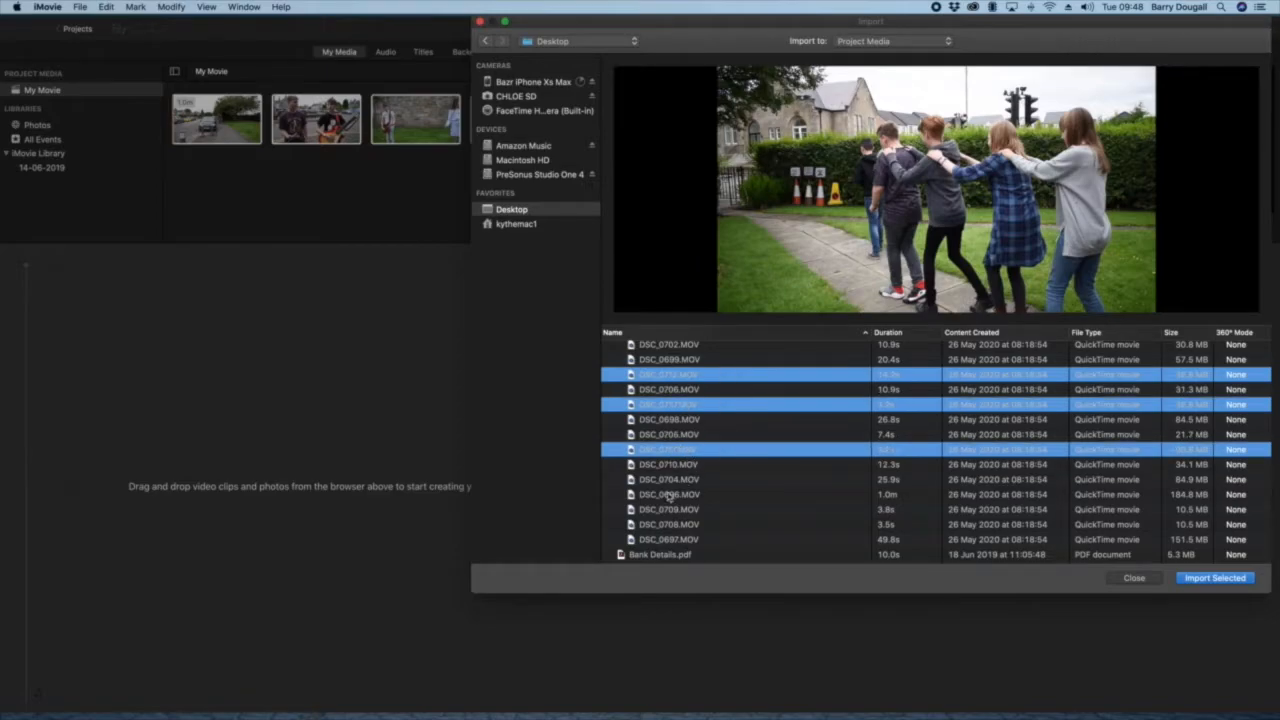
pyautogui.keyDown('super'); pyautogui.click(668, 481); pyautogui.keyUp('super')
pyautogui.keyDown('super'); pyautogui.click(683, 509); pyautogui.keyUp('super')
pyautogui.keyDown('super'); pyautogui.click(687, 540); pyautogui.keyUp('super')
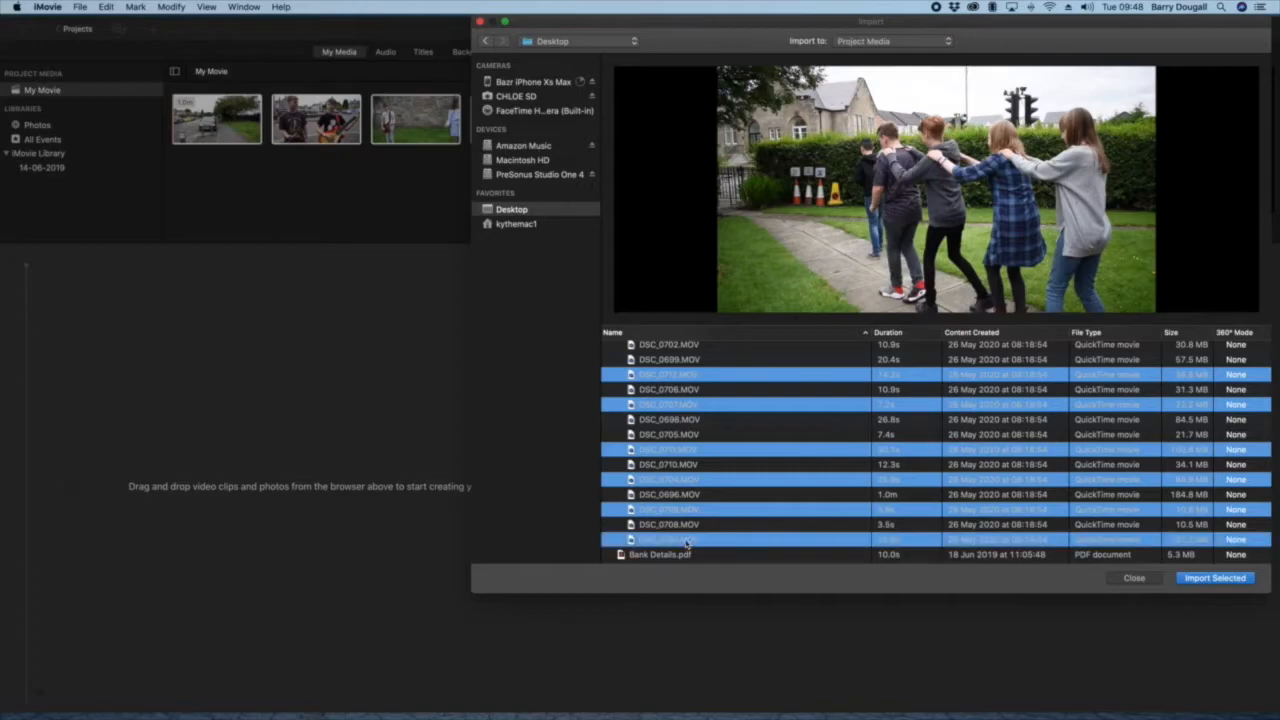
# Step: Select all clips from DSC_0712.MOV down to DSC_0697.MOV in the list and import them into the project media
pyautogui.click(689, 392)
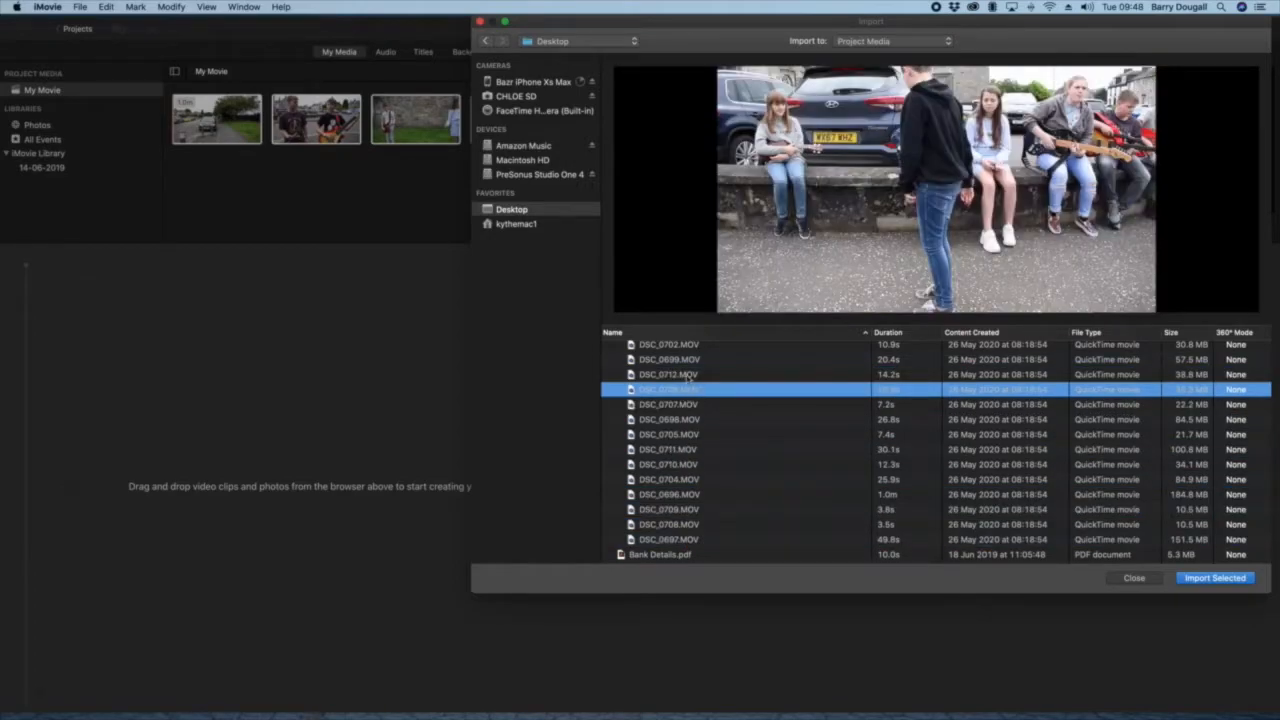
pyautogui.click(688, 375)
pyautogui.keyDown('shift'); pyautogui.click(677, 539); pyautogui.keyUp('shift')
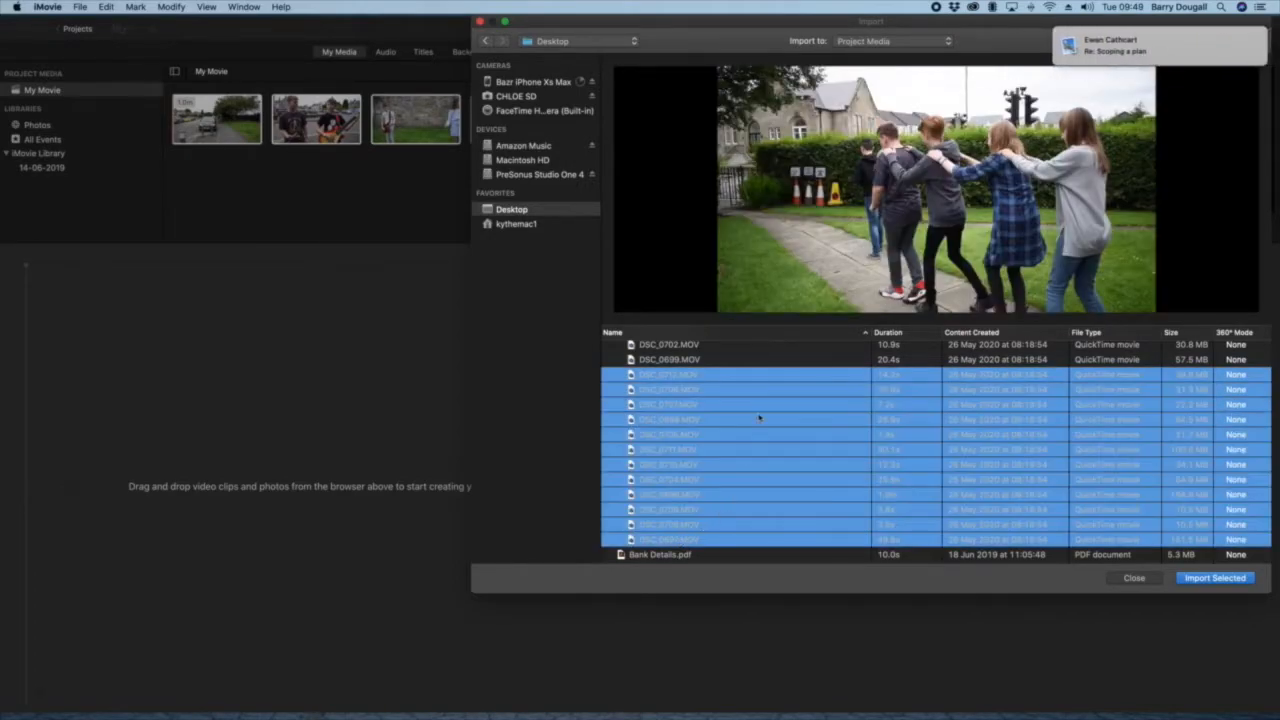
pyautogui.moveTo(760, 375); pyautogui.dragTo(283, 189)
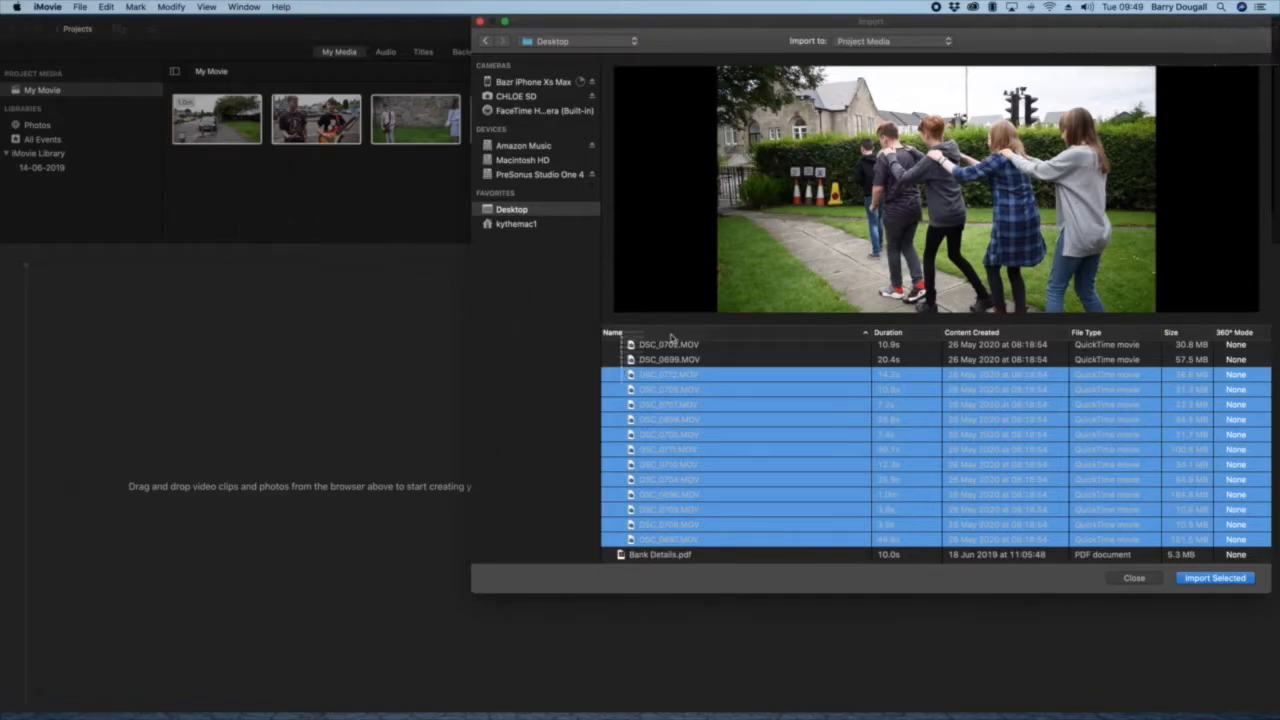
pyautogui.click(1205, 584)
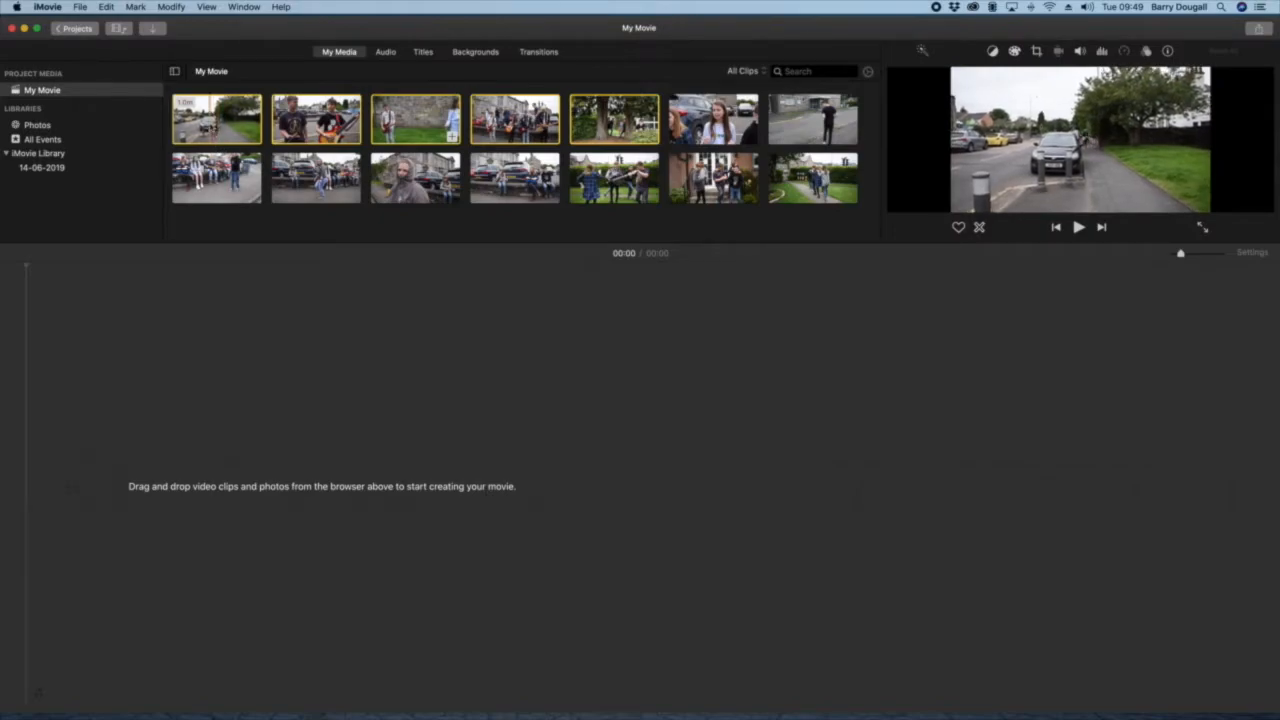
# Step: Place the five selected clips together in the empty timeline and delete them all from it again
pyautogui.moveTo(216, 118); pyautogui.dragTo(195, 320)
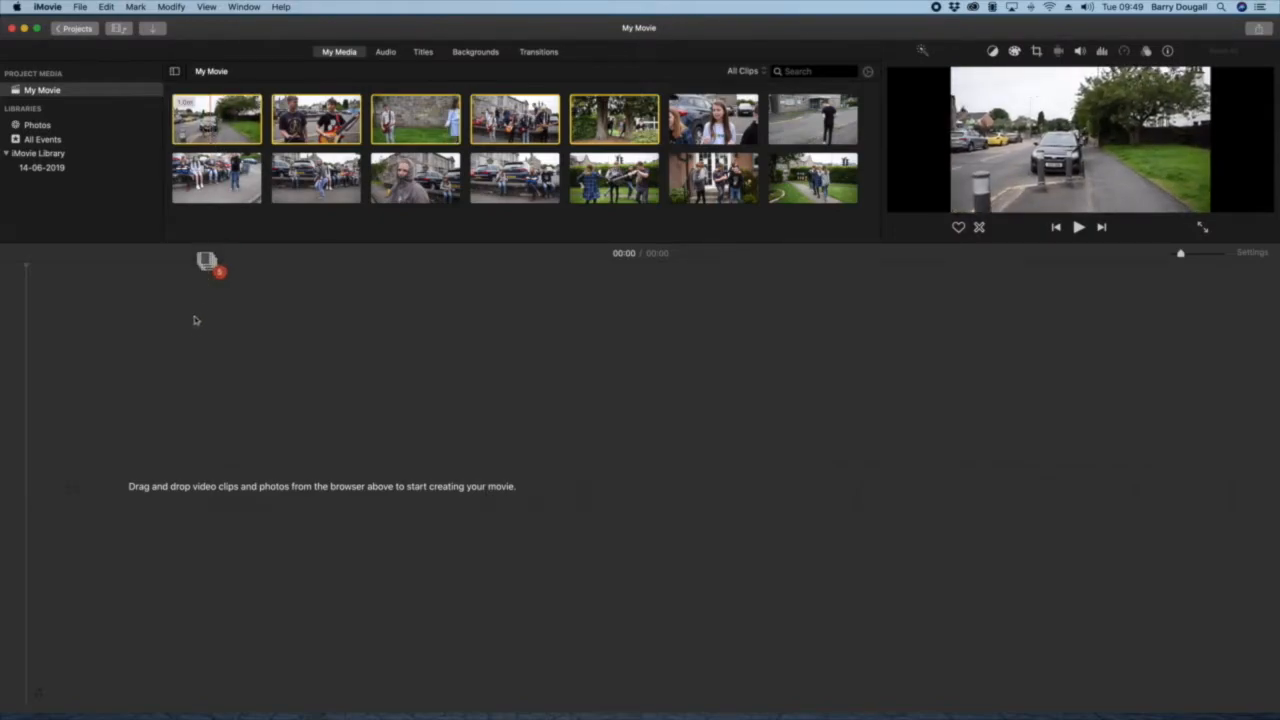
pyautogui.moveTo(155, 412); pyautogui.dragTo(115, 443)
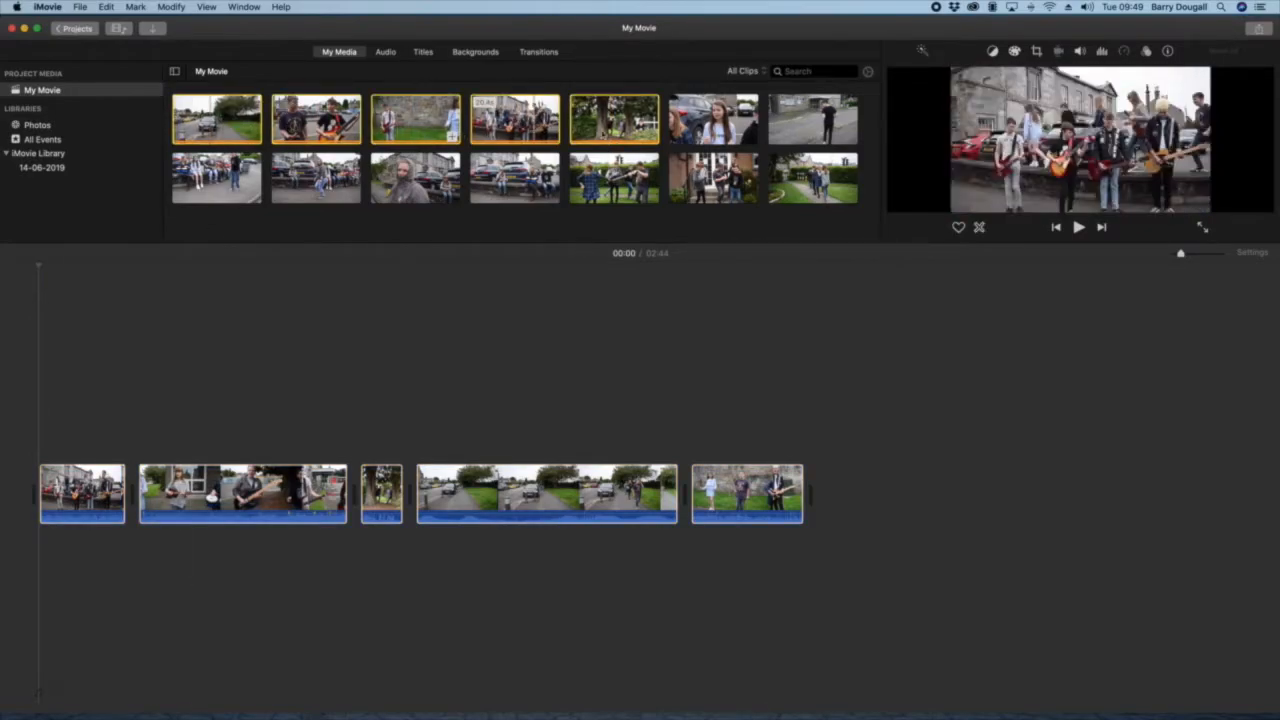
pyautogui.press('Delete')
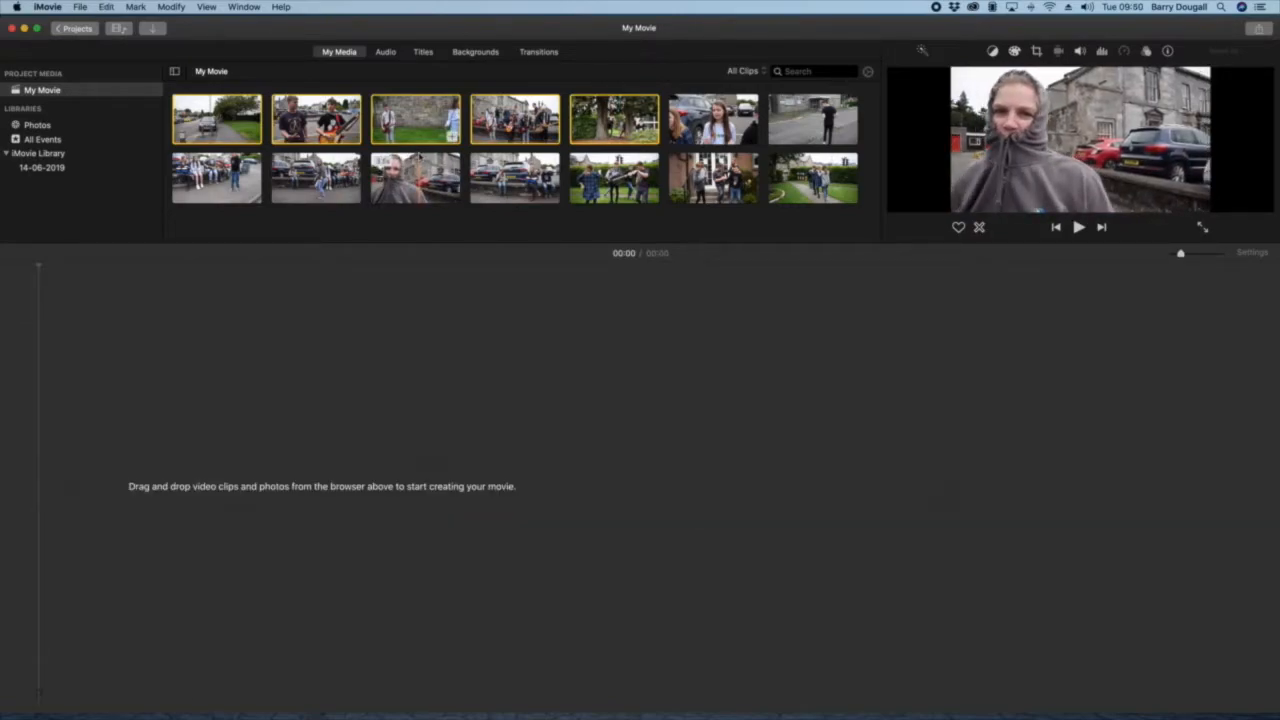
# Step: Add the section of the first street clip from the parked car to the end to the empty timeline
pyautogui.click(731, 113)
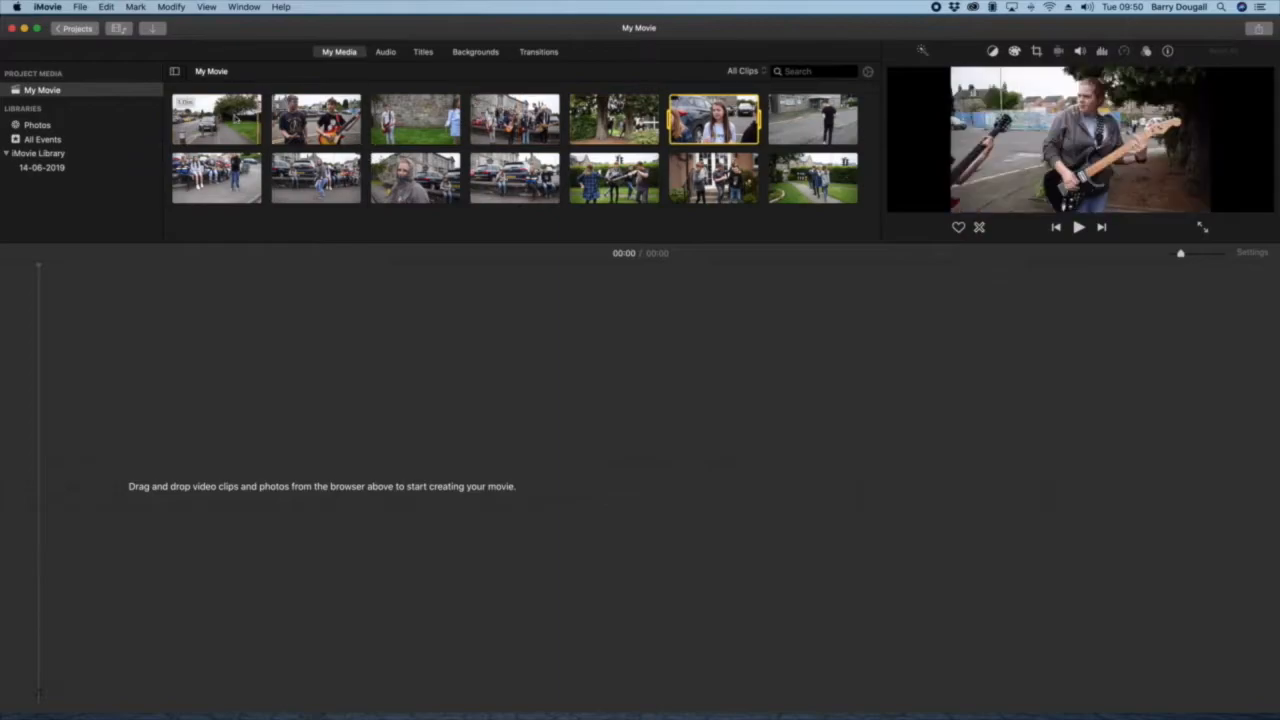
pyautogui.click(232, 134)
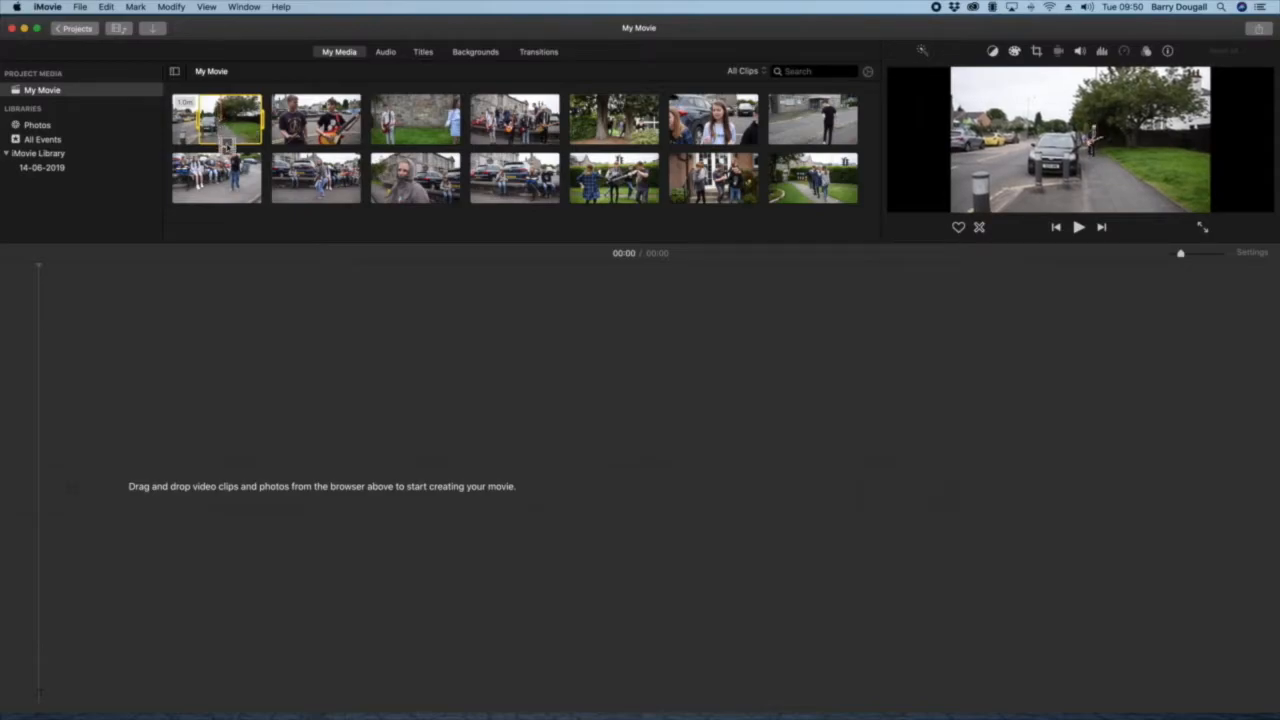
pyautogui.moveTo(222, 140); pyautogui.dragTo(40, 488)
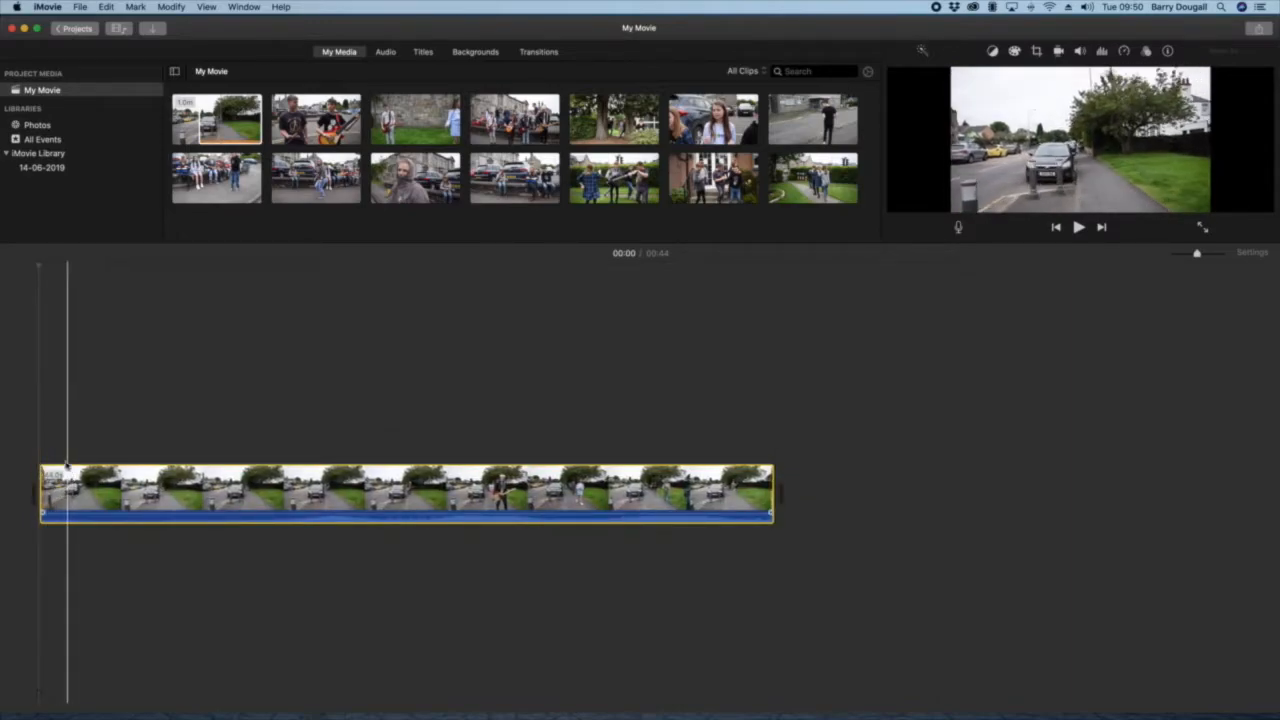
pyautogui.click(216, 121)
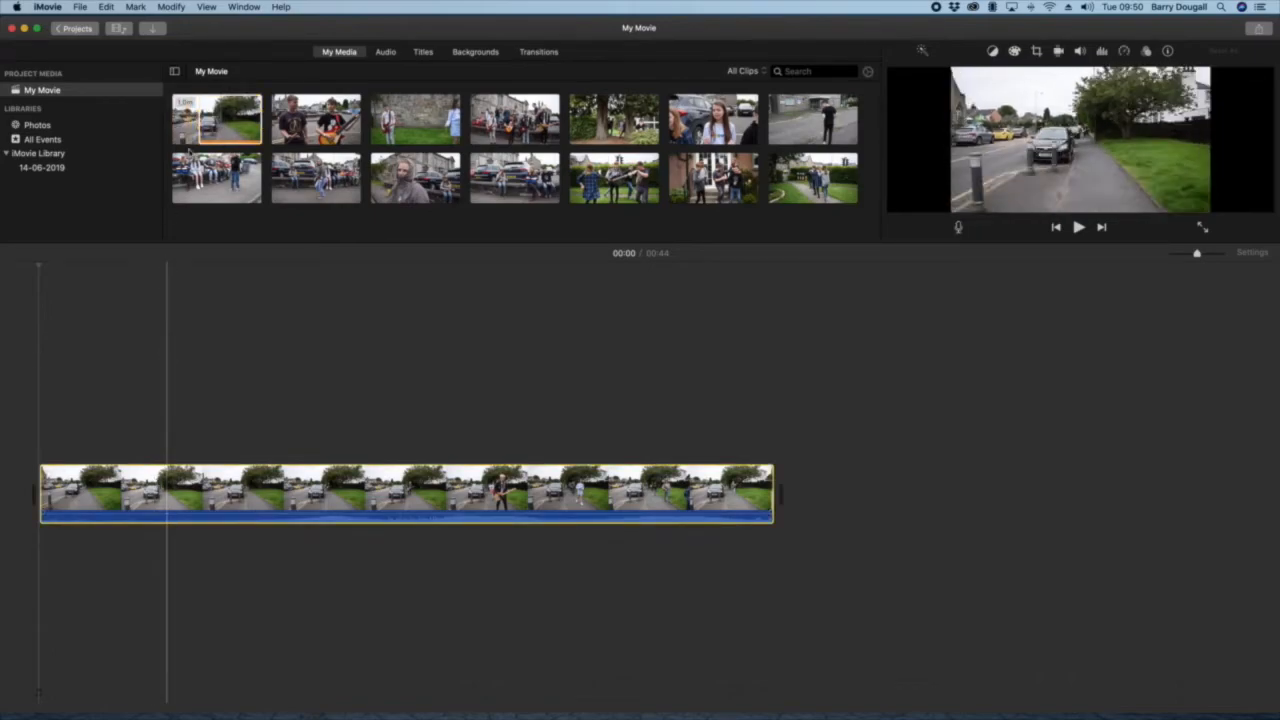
pyautogui.click(135, 515)
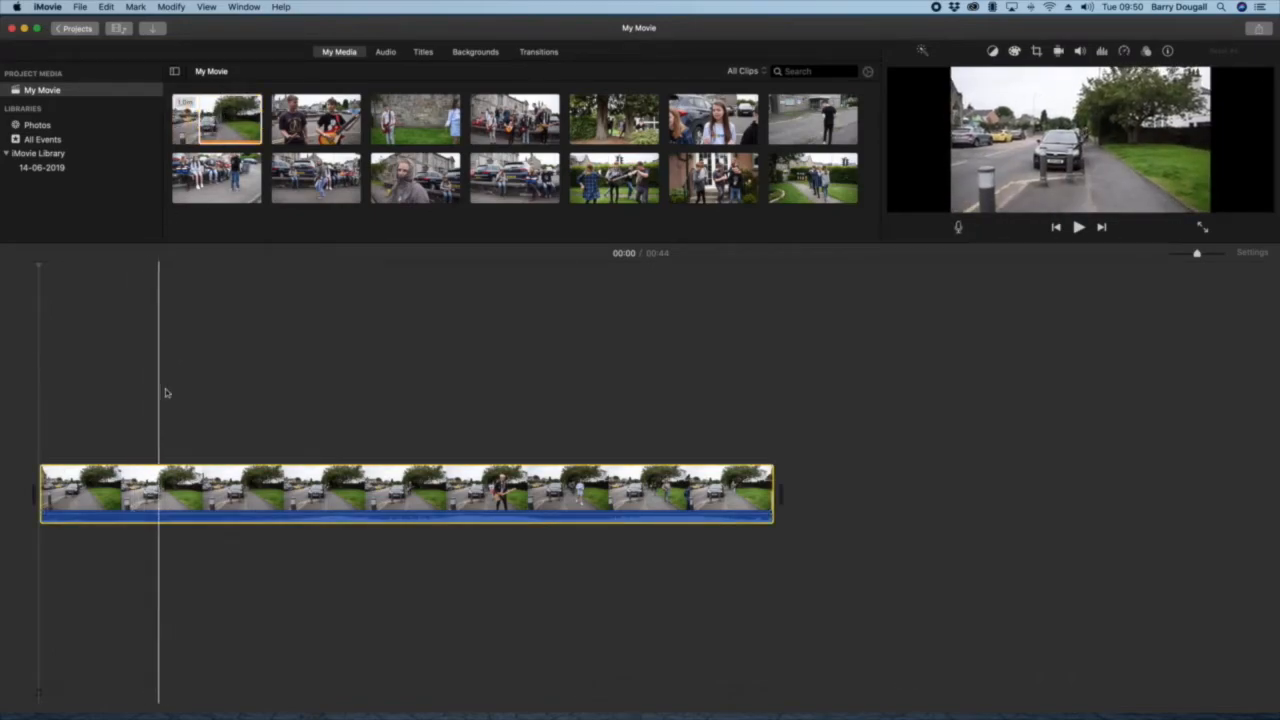
pyautogui.click(210, 118)
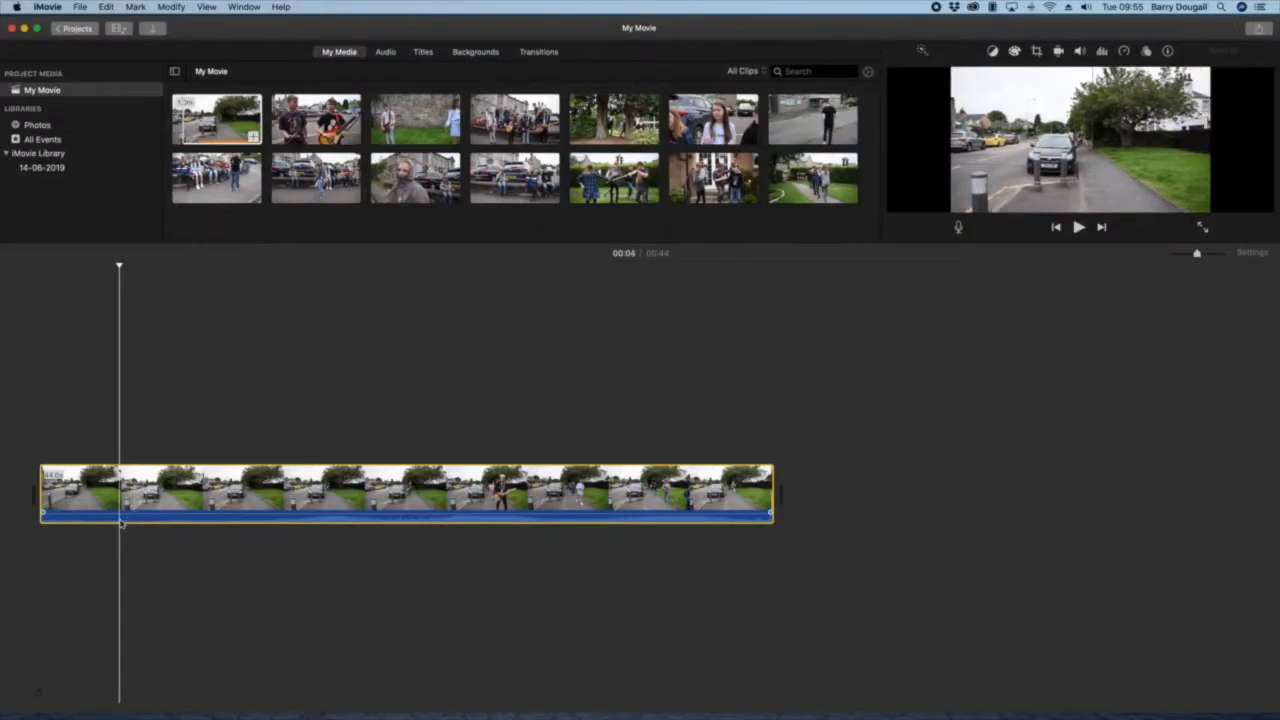
# Step: Split the street clip in the timeline at 00:04, at 00:09 and once more further along
pyautogui.rightClick(120, 520)
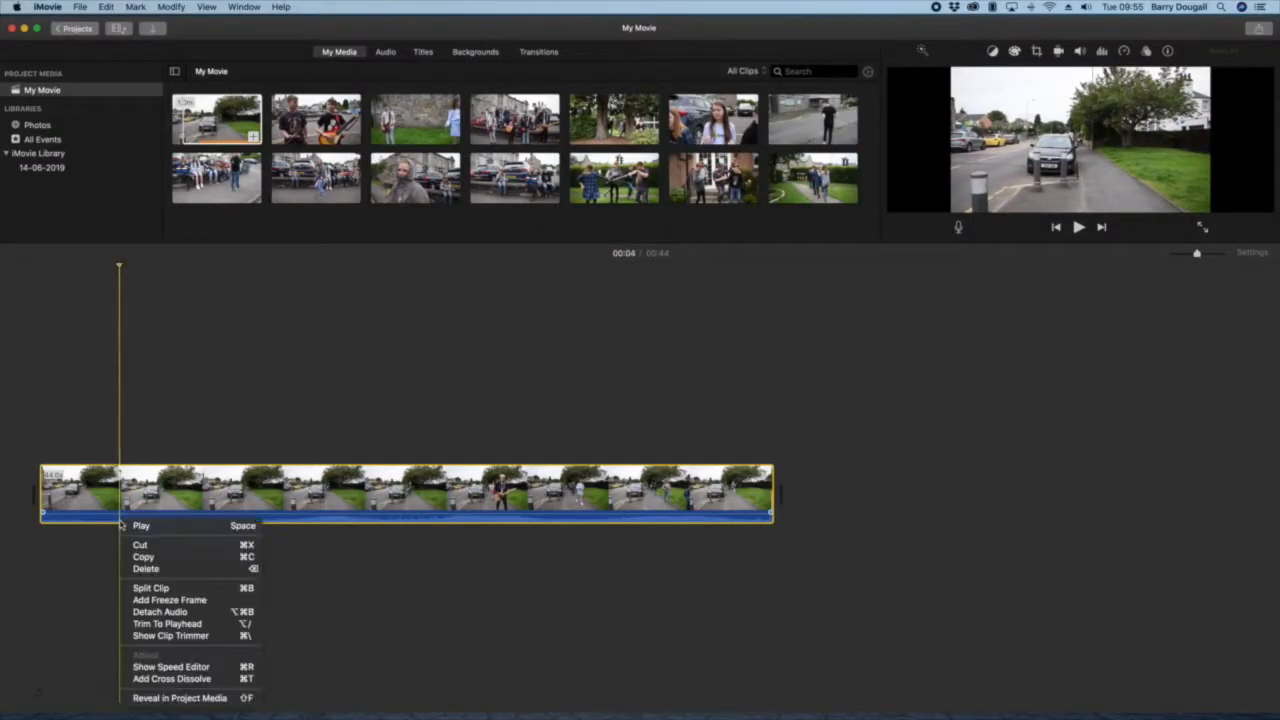
pyautogui.click(155, 589)
pyautogui.click(203, 522)
pyautogui.rightClick(203, 522)
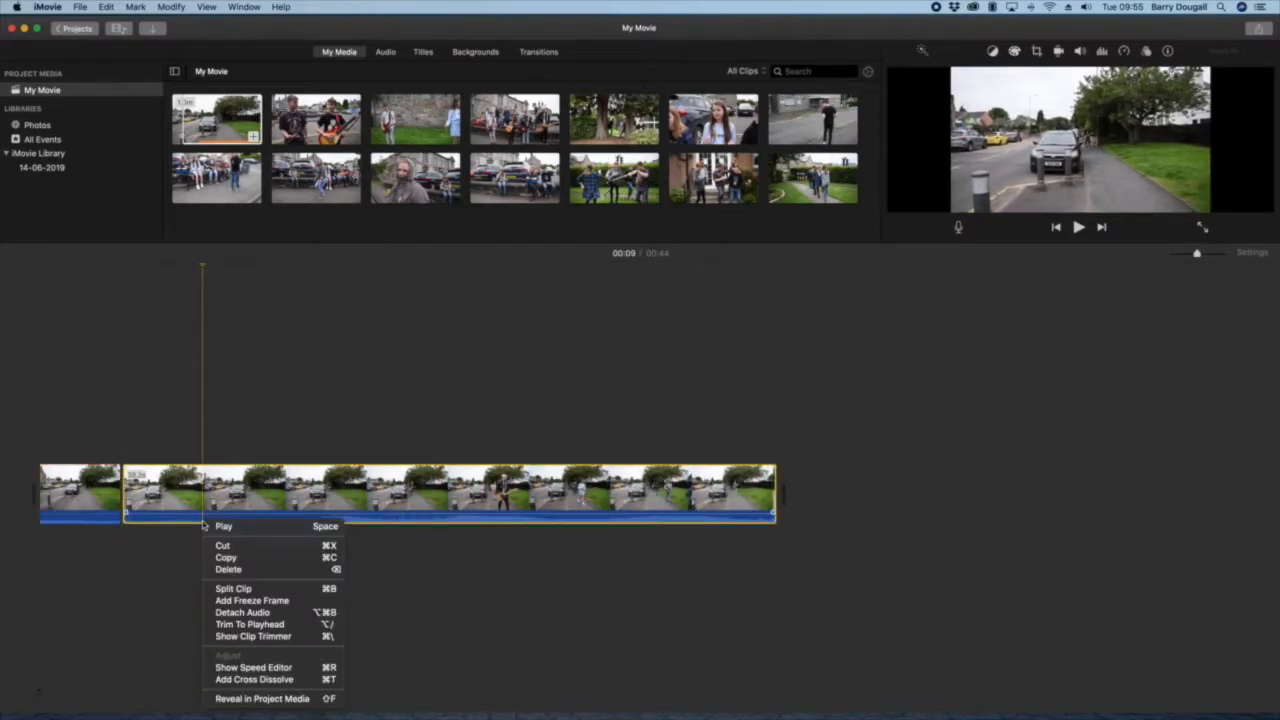
pyautogui.click(232, 589)
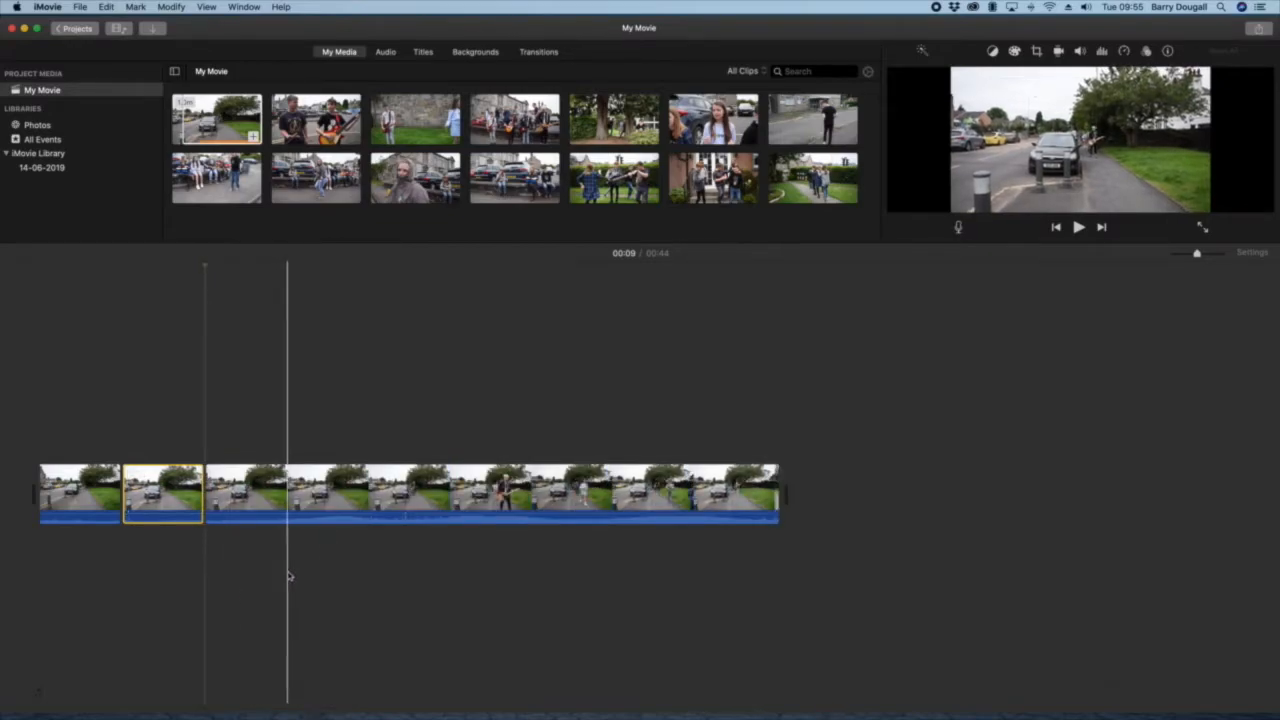
pyautogui.click(290, 519)
pyautogui.rightClick(289, 519)
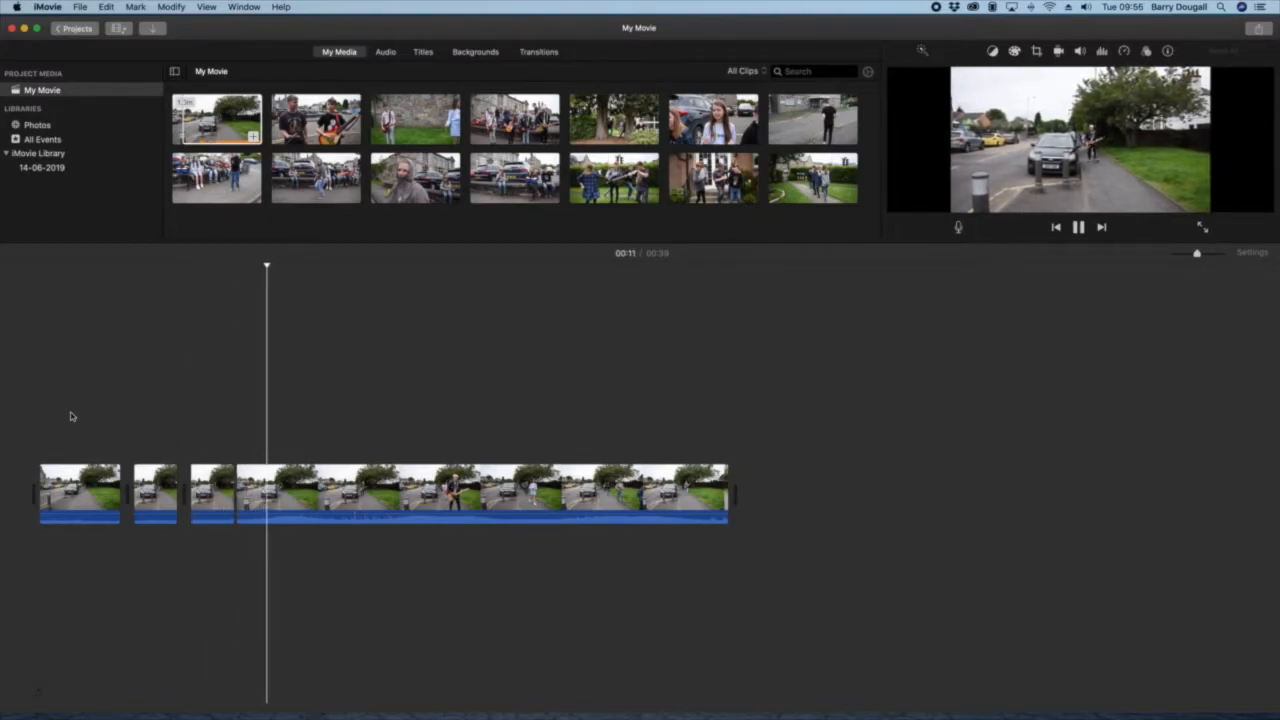
# Step: Stop playback, then split the short second timeline clip in two and the opening clip at 00:02
pyautogui.press('space')
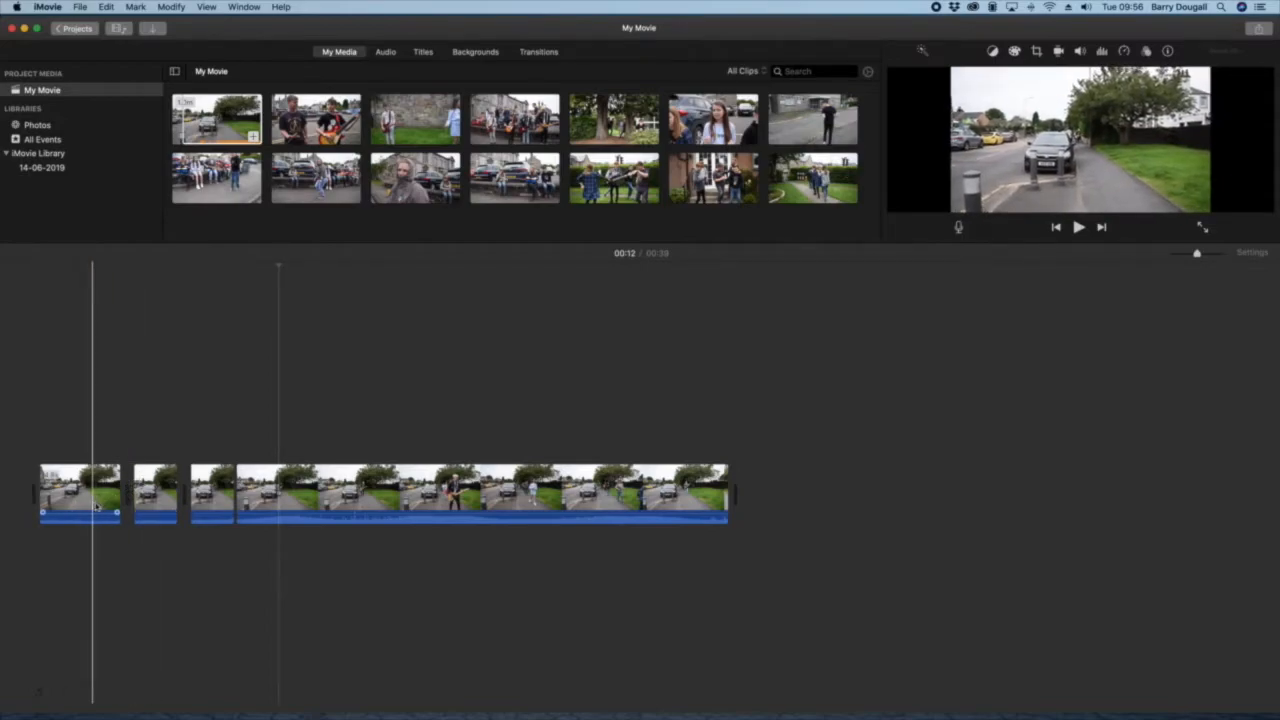
pyautogui.click(146, 508)
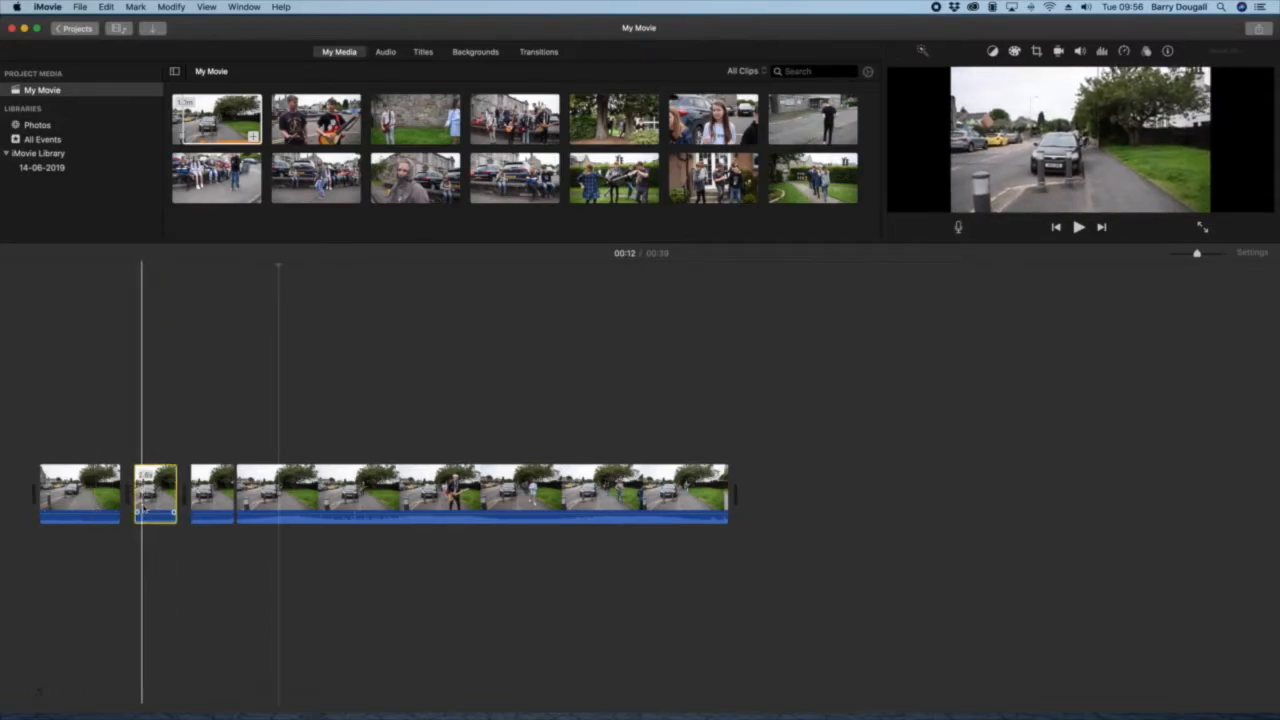
pyautogui.rightClick(146, 508)
pyautogui.click(170, 574)
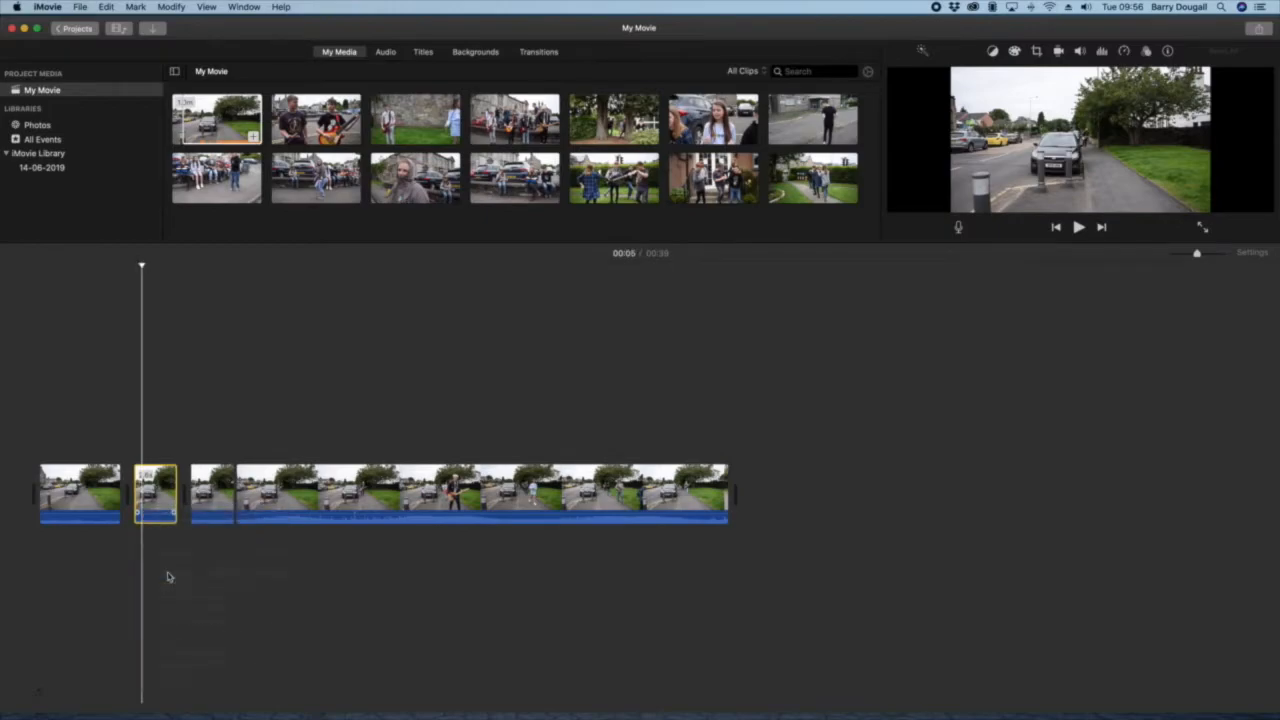
pyautogui.rightClick(81, 516)
pyautogui.click(117, 587)
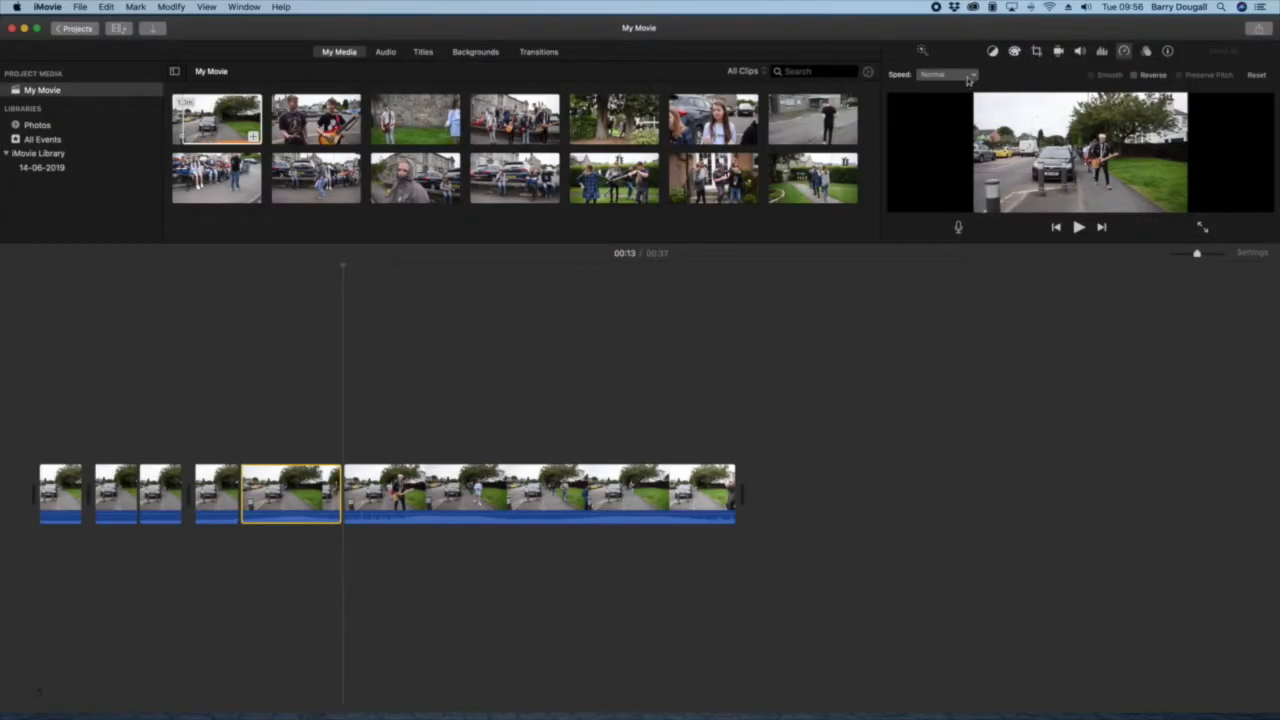
# Step: Set the speed of the selected fifth timeline clip to Fast at 2x
pyautogui.click(970, 76)
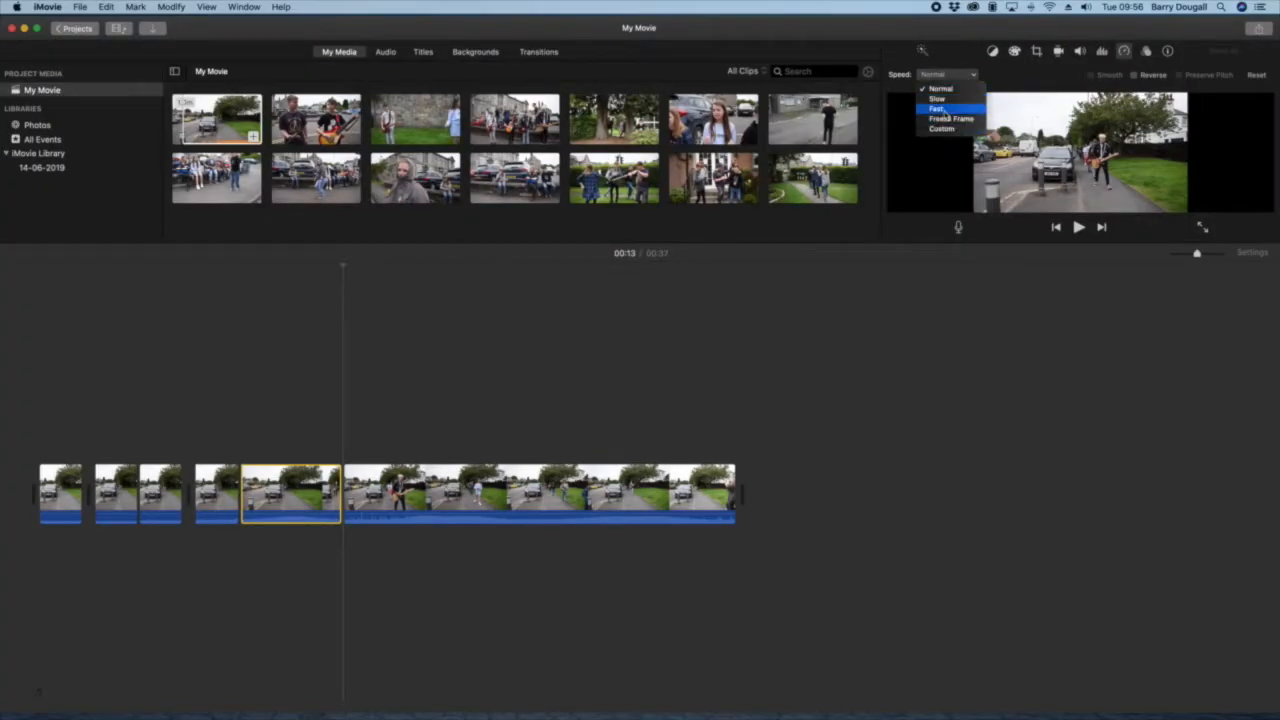
pyautogui.click(940, 110)
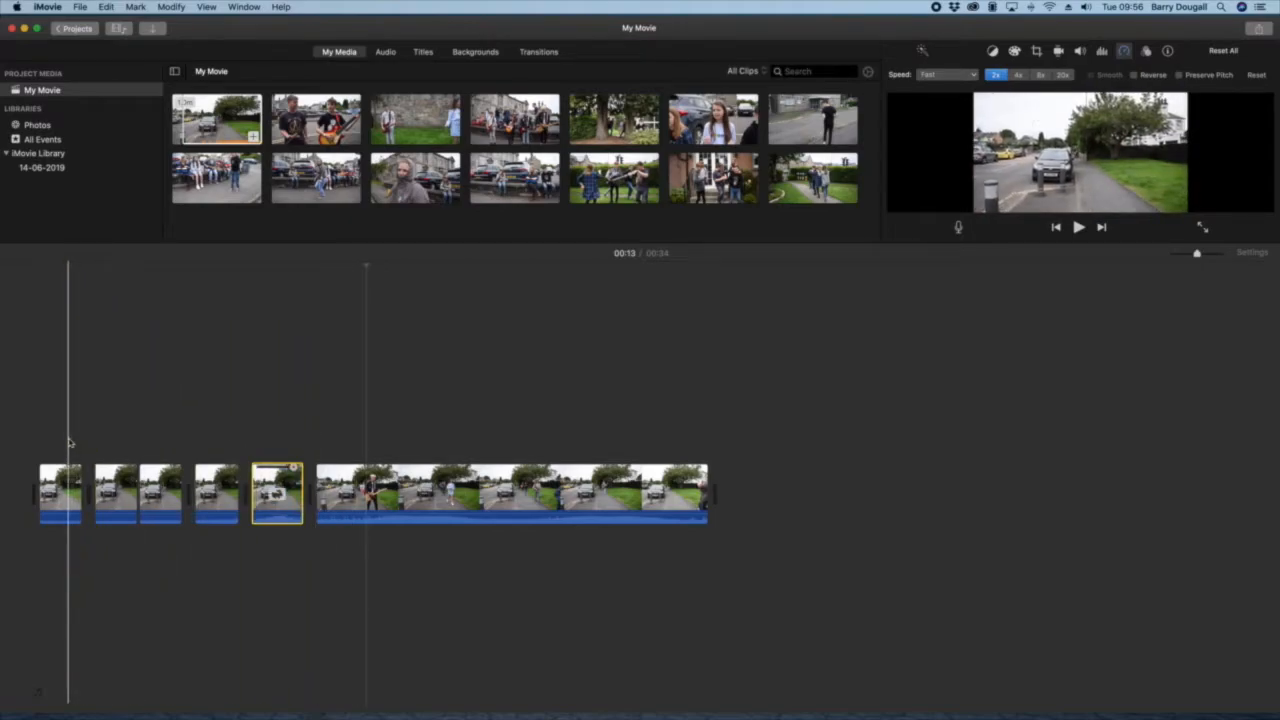
# Step: Detach the audio from the first five timeline clips and delete the detached audio tracks
pyautogui.moveTo(60, 444); pyautogui.dragTo(289, 567)
pyautogui.rightClick(285, 521)
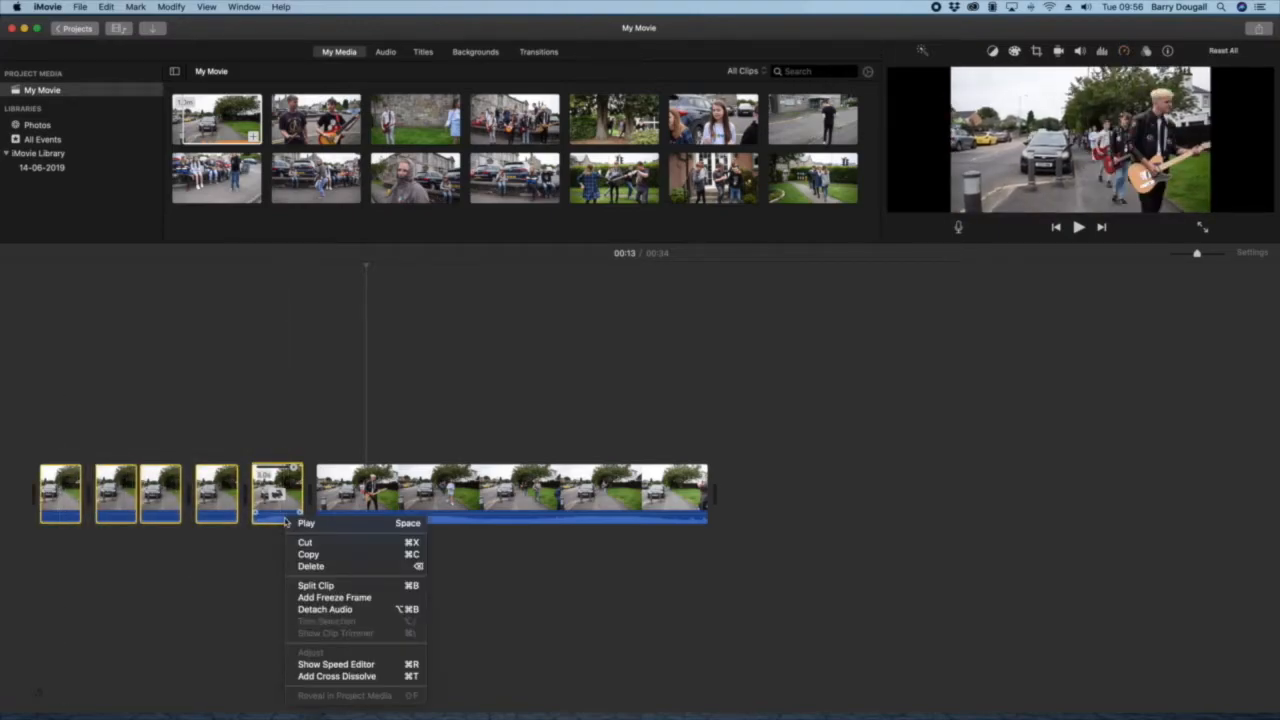
pyautogui.click(320, 609)
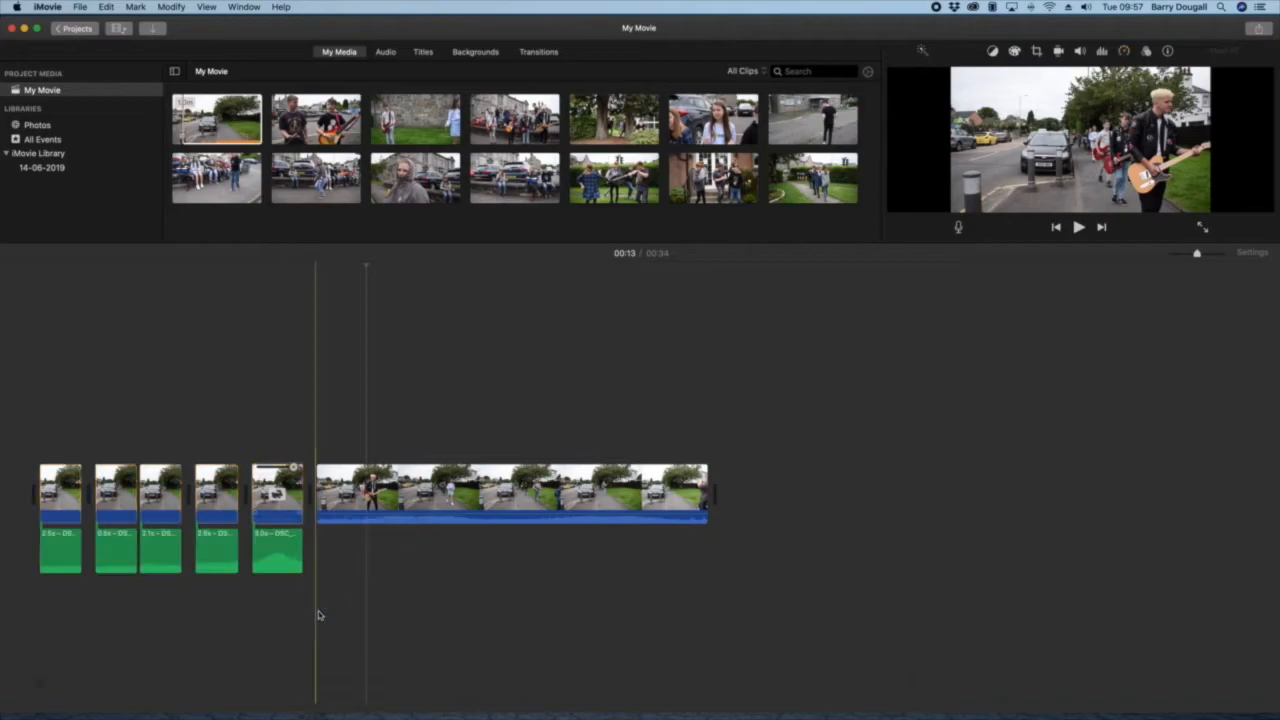
pyautogui.moveTo(30, 550); pyautogui.dragTo(332, 618)
pyautogui.press('Delete')
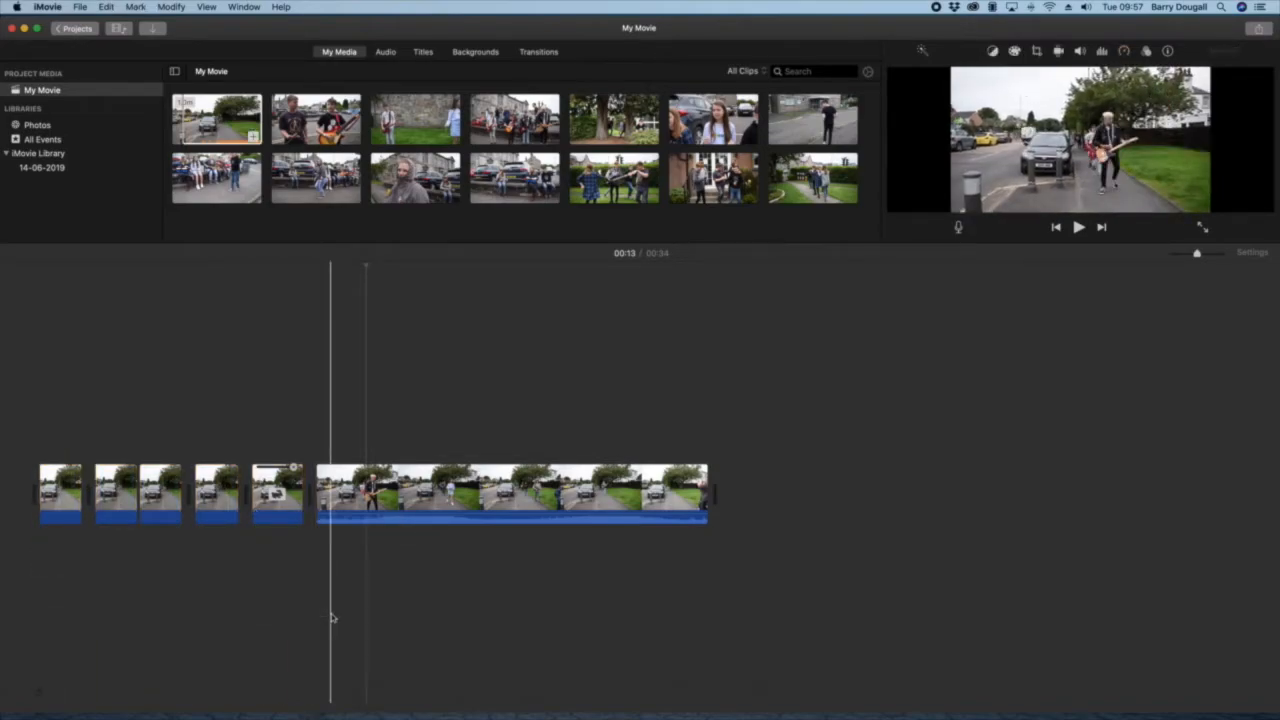
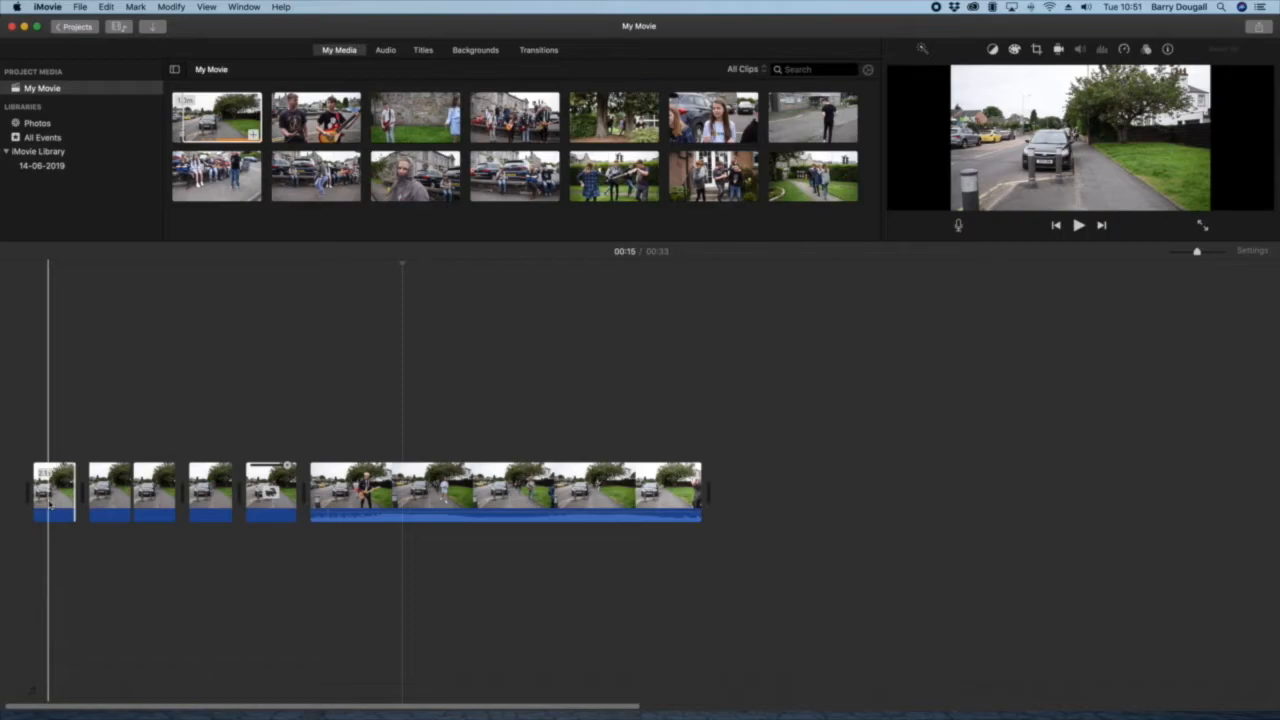
# Step: Play the opening, then set the speed of the fourth, third and second timeline clips to Fast at 2x
pyautogui.press('space')
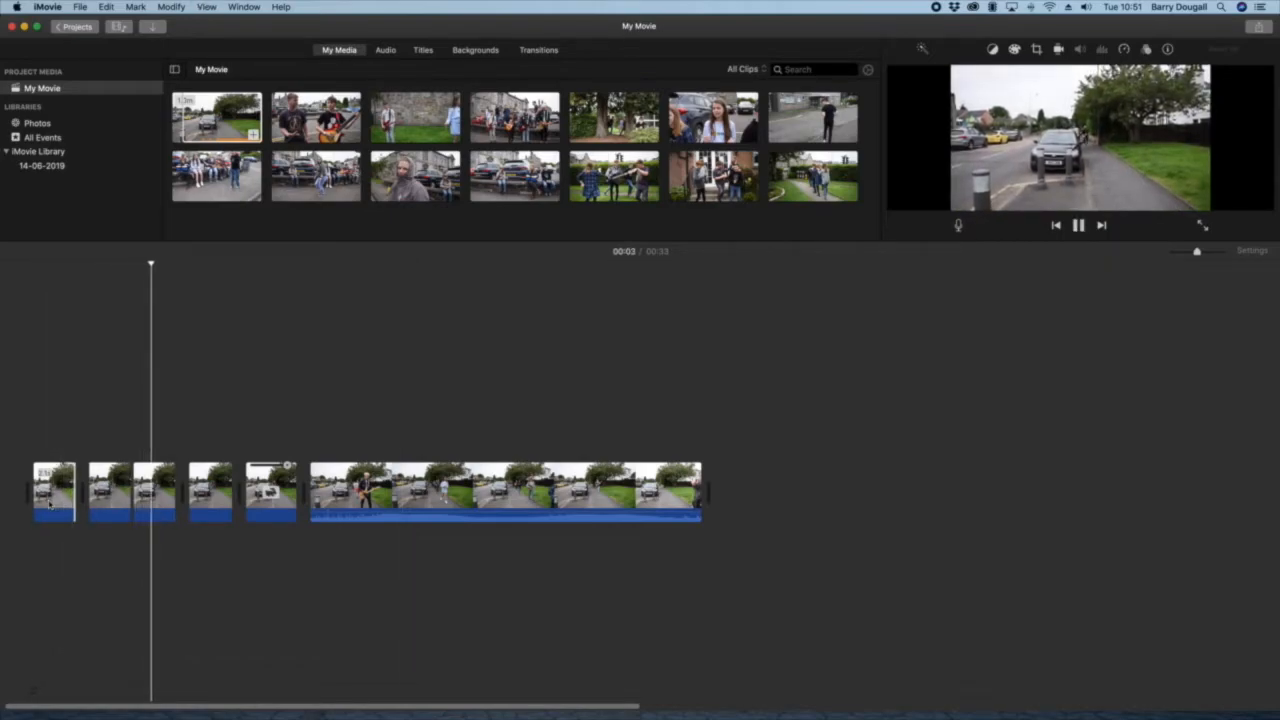
pyautogui.click(207, 490)
pyautogui.click(1124, 49)
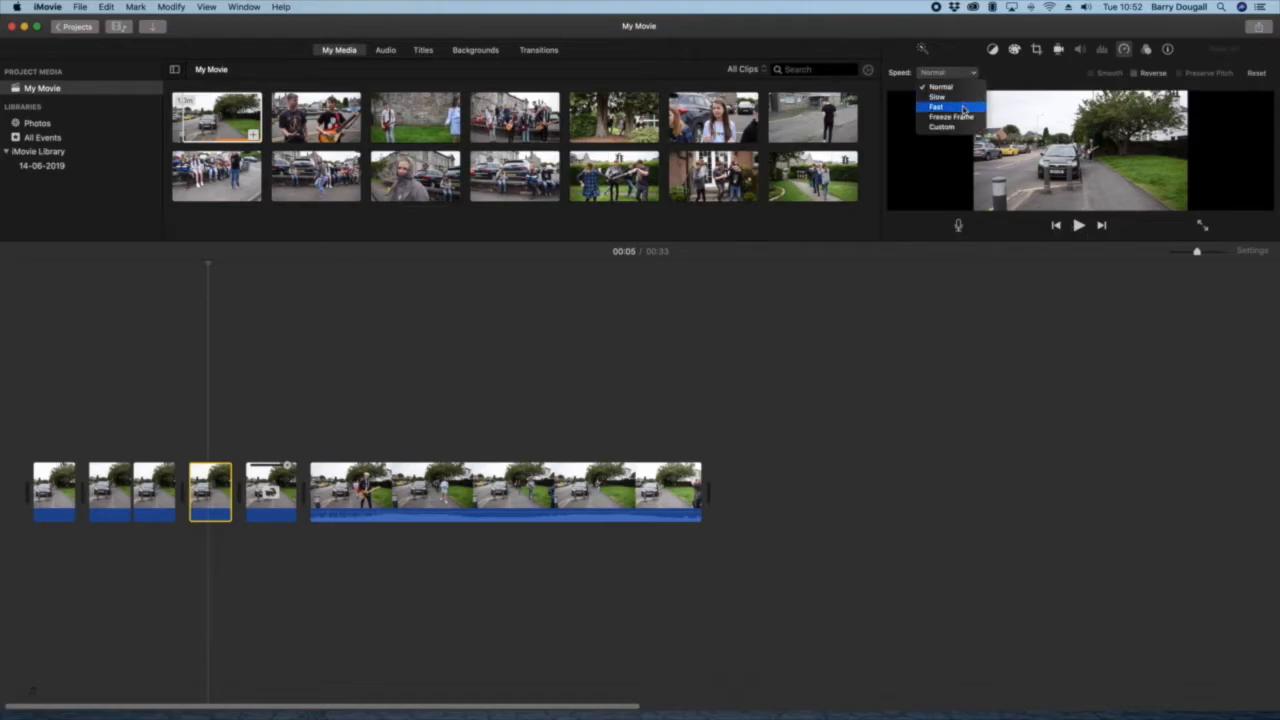
pyautogui.click(958, 108)
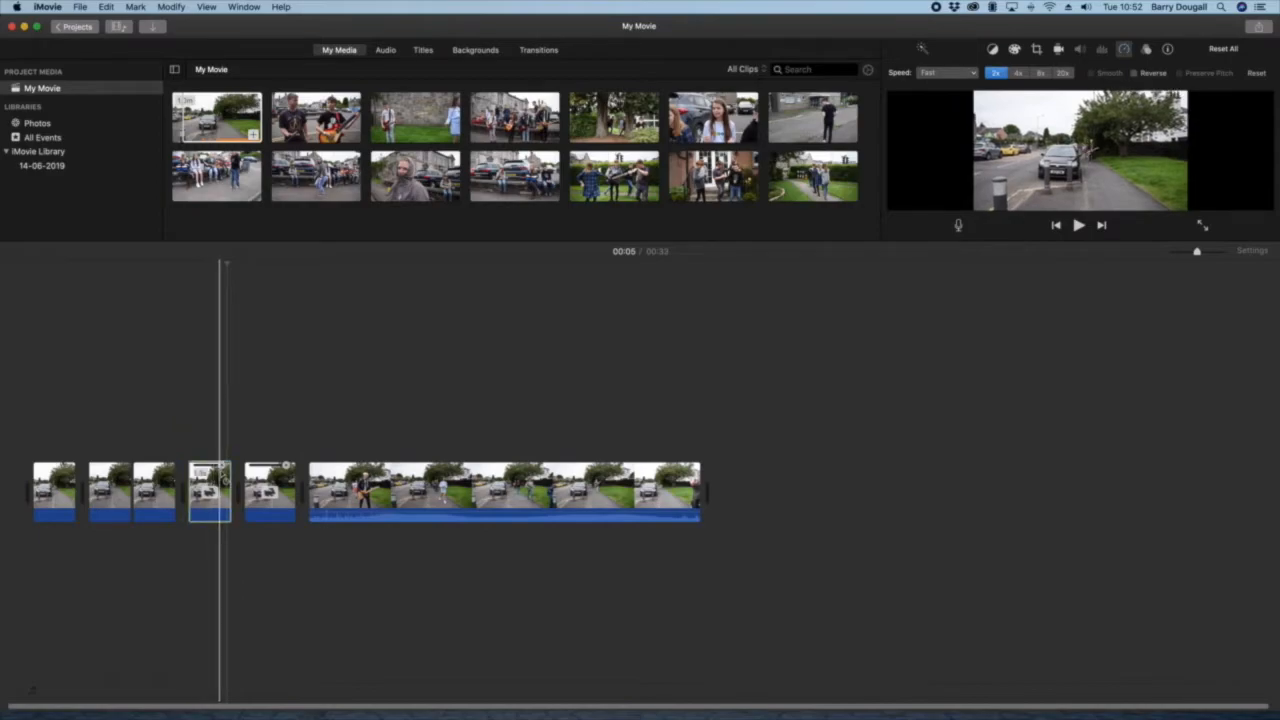
pyautogui.click(153, 490)
pyautogui.click(1124, 50)
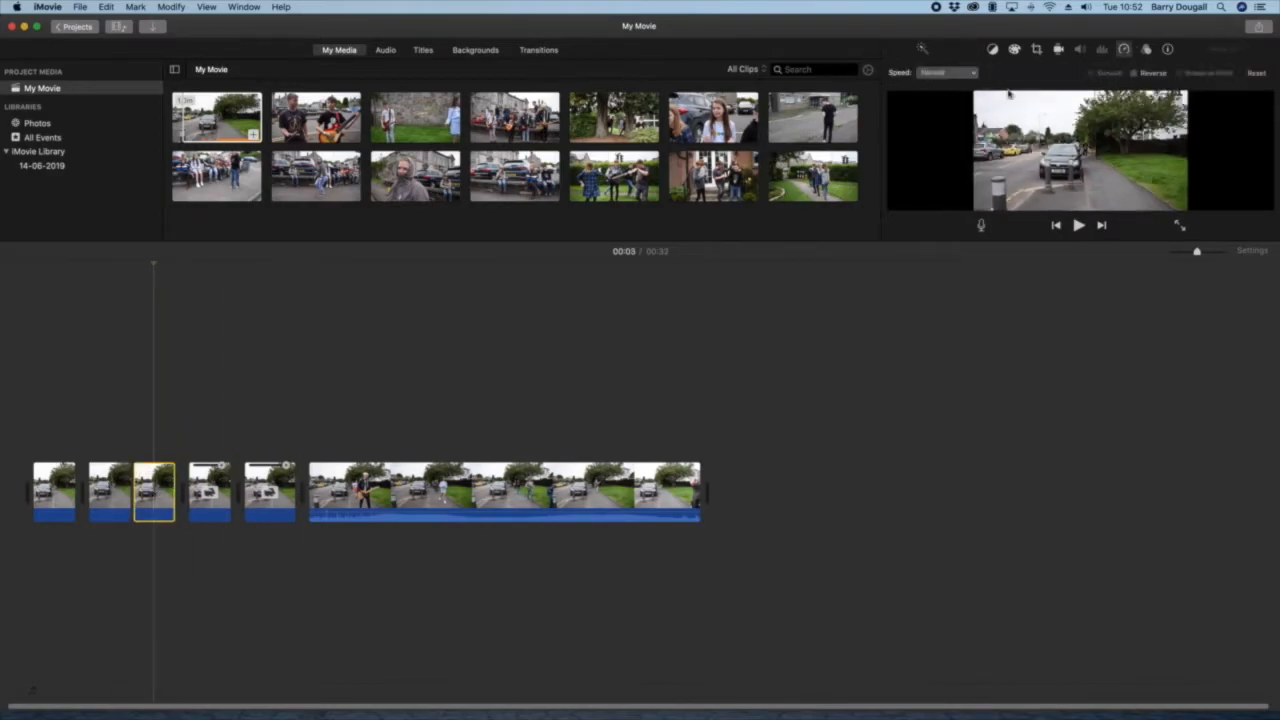
pyautogui.click(116, 490)
pyautogui.click(946, 72)
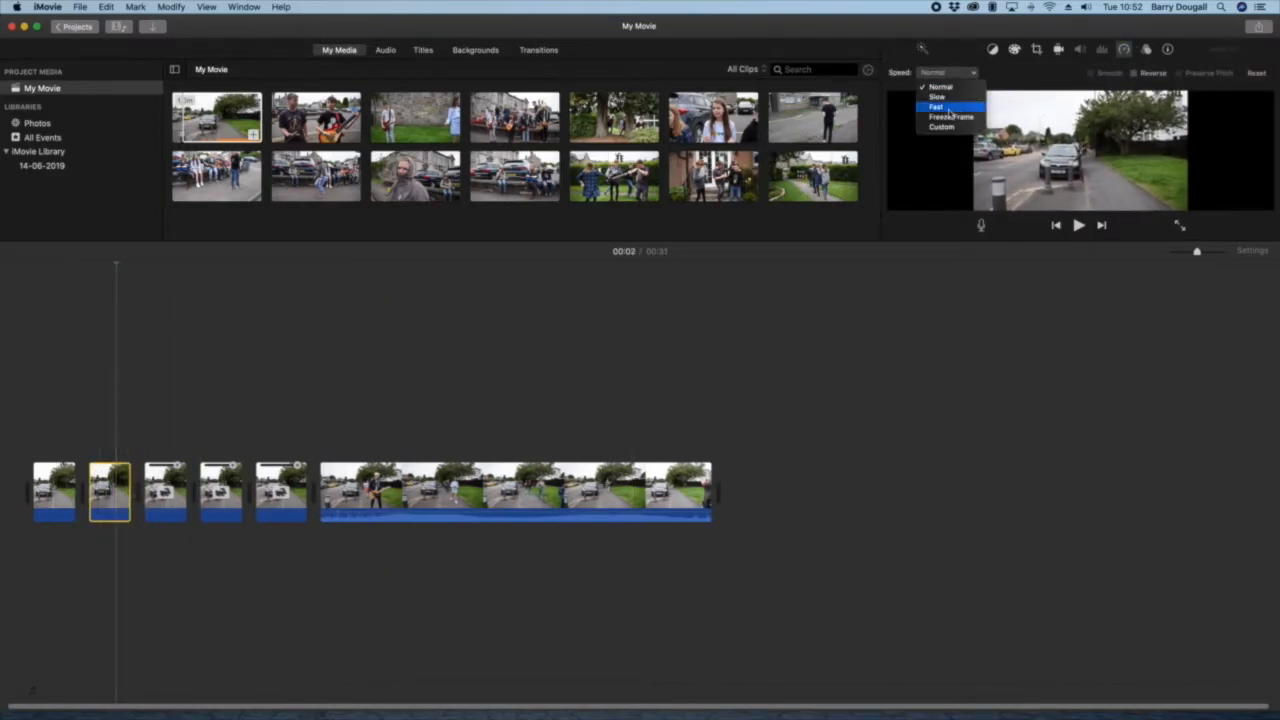
pyautogui.click(948, 107)
# Step: Preview the movie from the beginning, then split the fifth timeline clip at 00:05 and delete its selected first part
pyautogui.click(10, 268)
pyautogui.press('space')
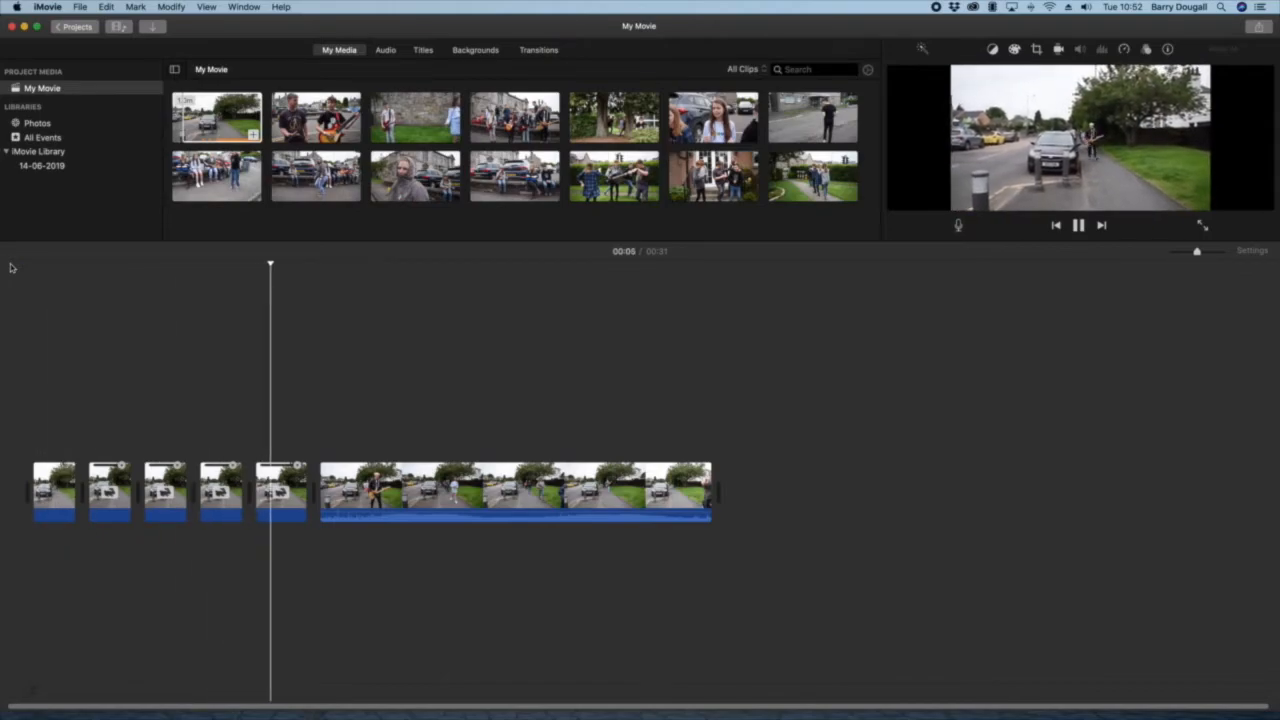
pyautogui.press('space')
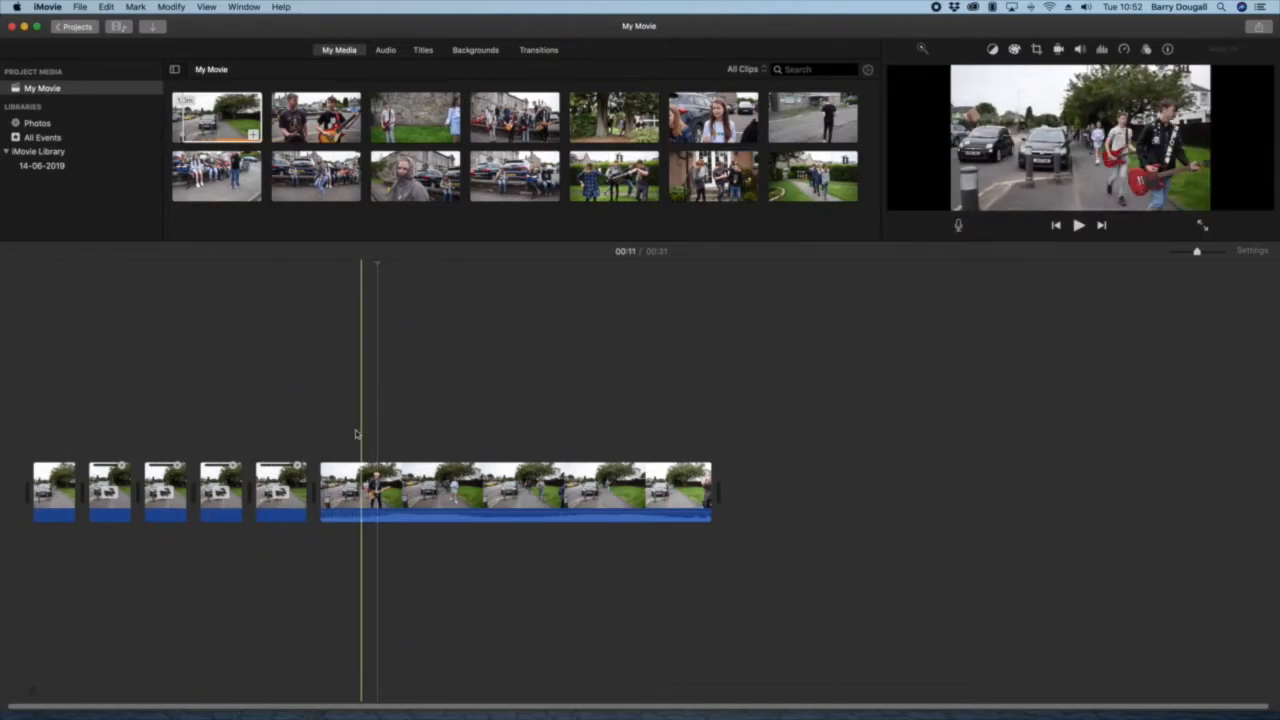
pyautogui.rightClick(266, 499)
pyautogui.click(300, 571)
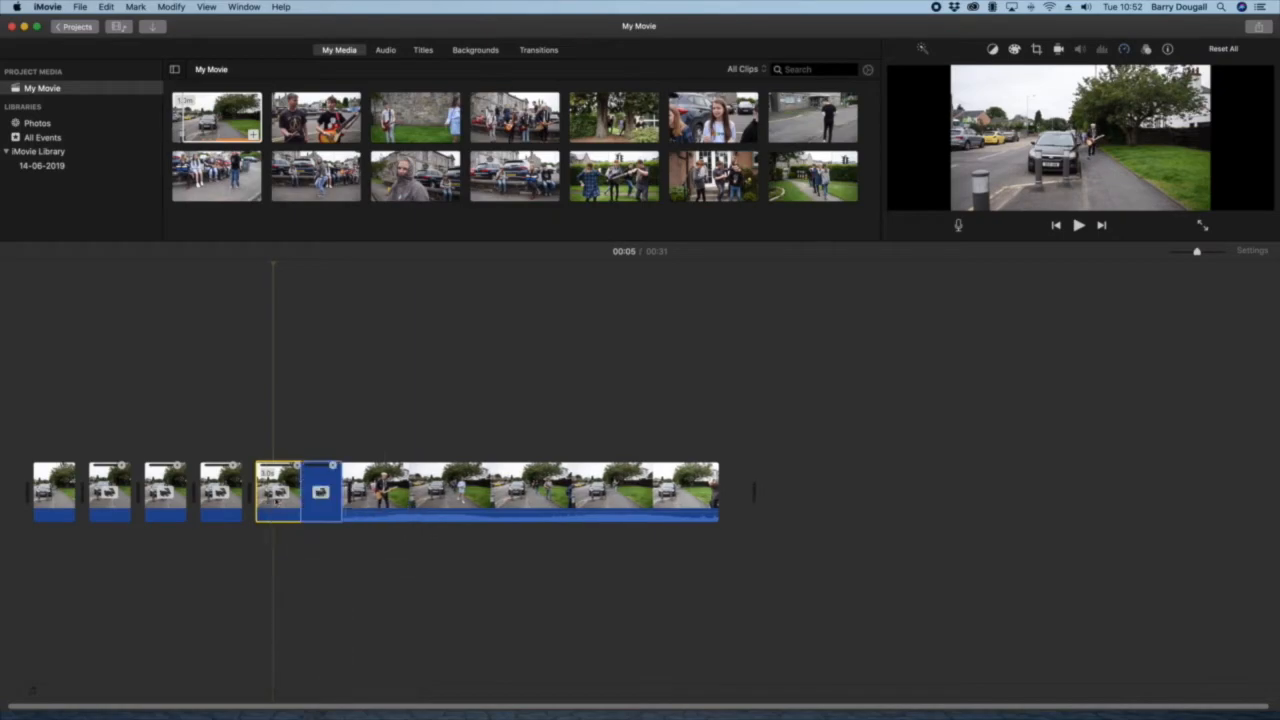
pyautogui.press('Delete')
# Step: Play through the long sixth clip, then detach its audio and delete the detached audio track
pyautogui.press('space')
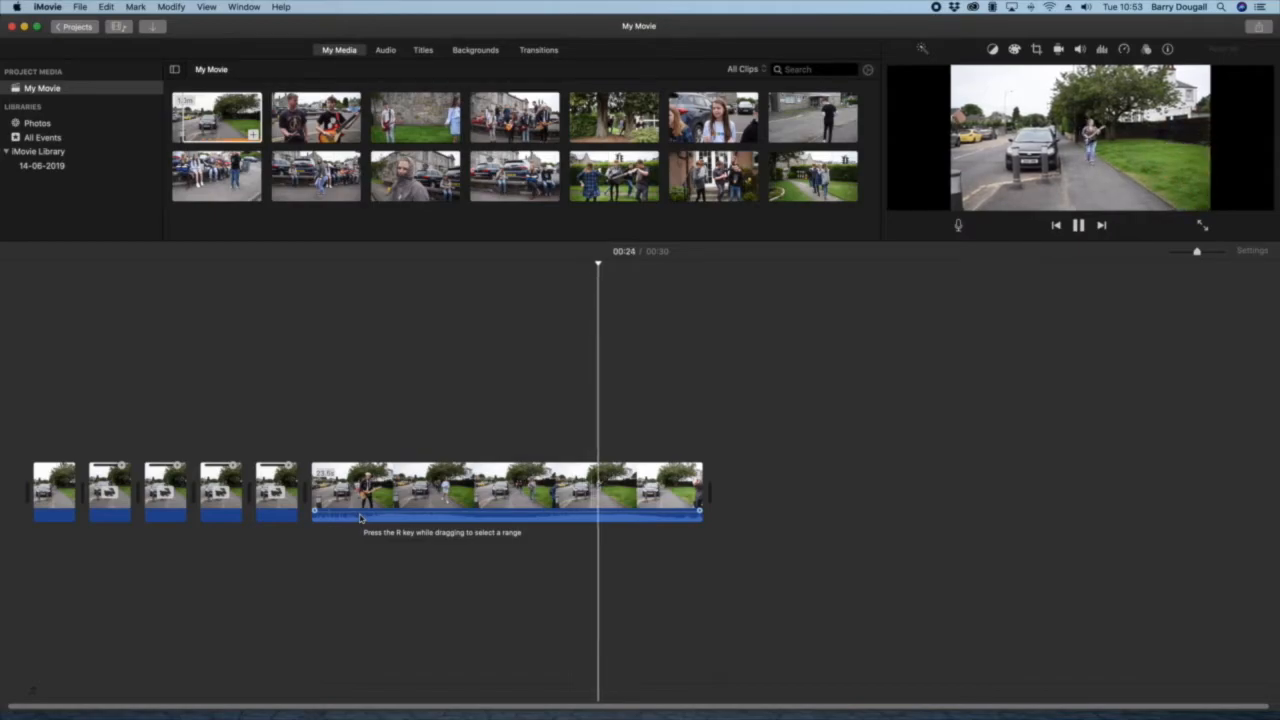
pyautogui.press('space')
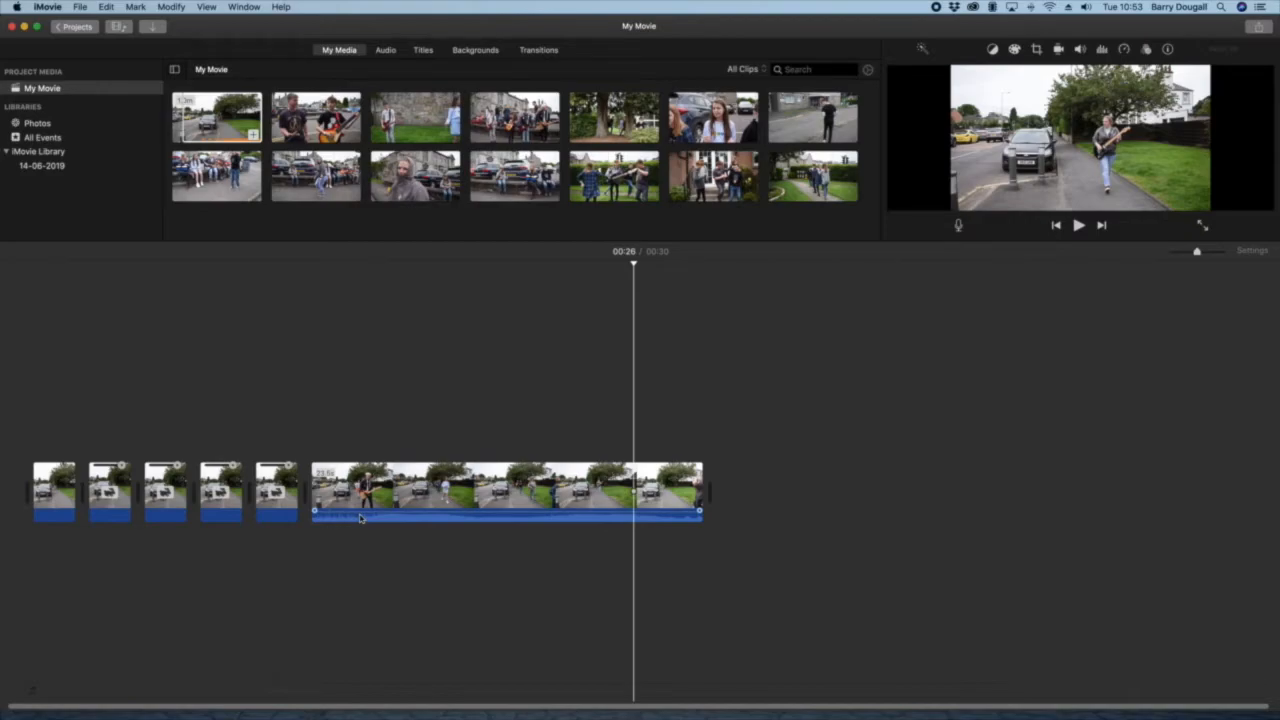
pyautogui.rightClick(484, 497)
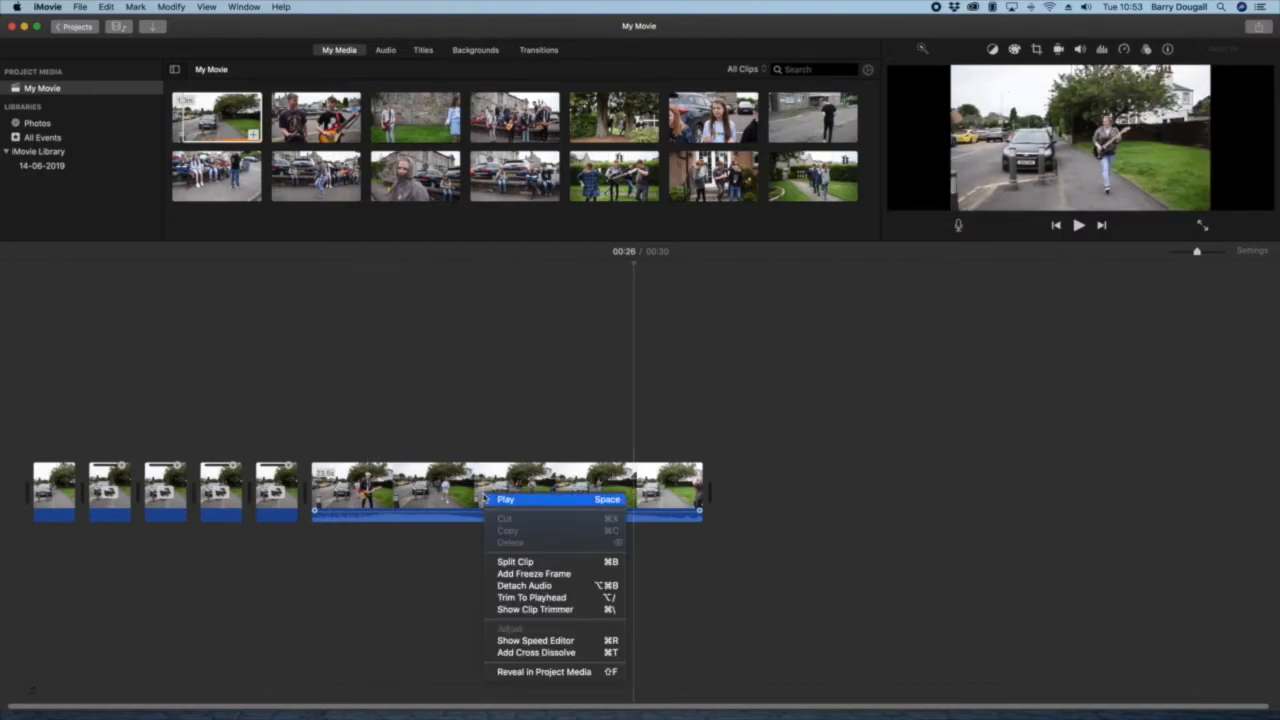
pyautogui.click(547, 593)
pyautogui.click(433, 561)
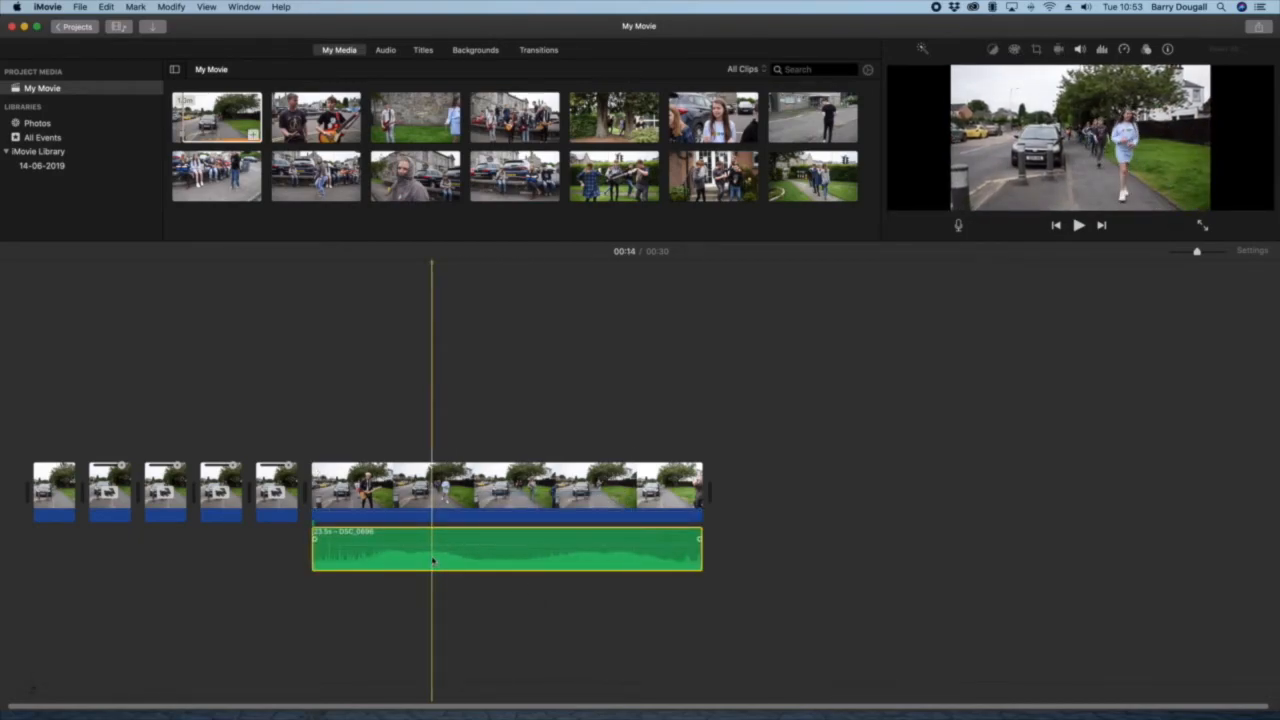
pyautogui.press('Delete')
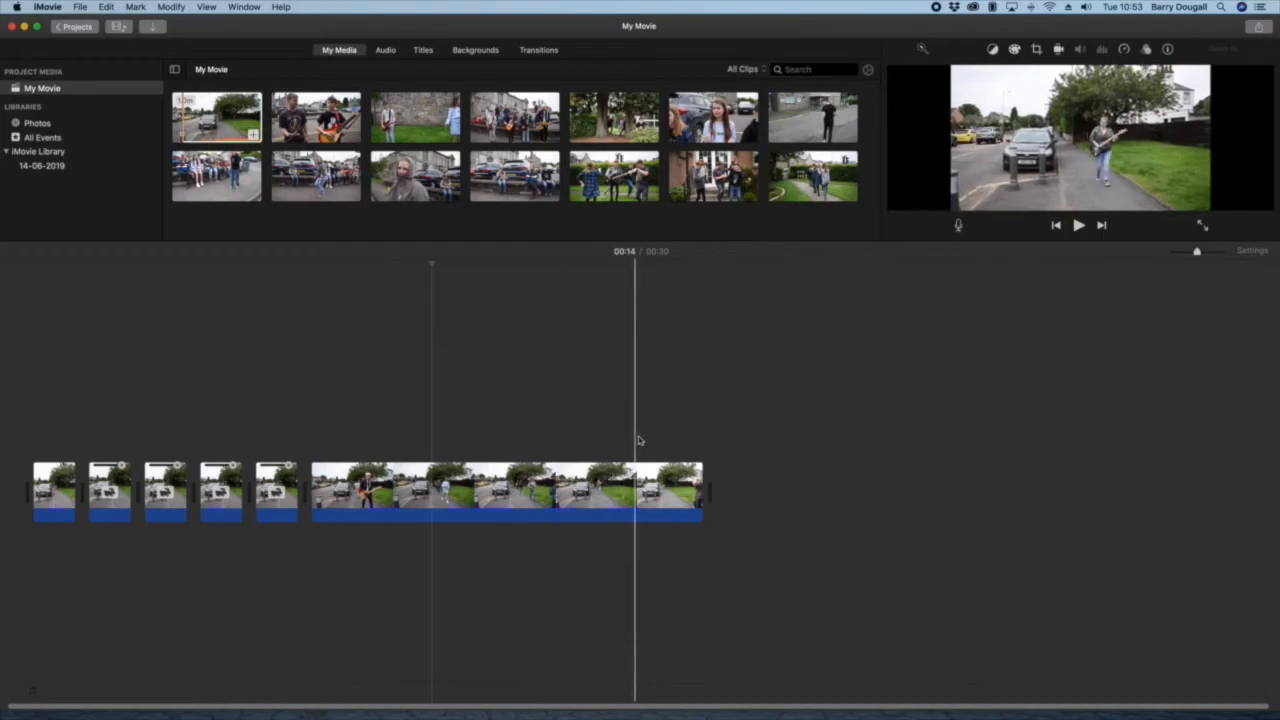
# Step: Preview the start of the long sixth clip, then split it at 00:12 and its remainder at 00:26
pyautogui.press('space')
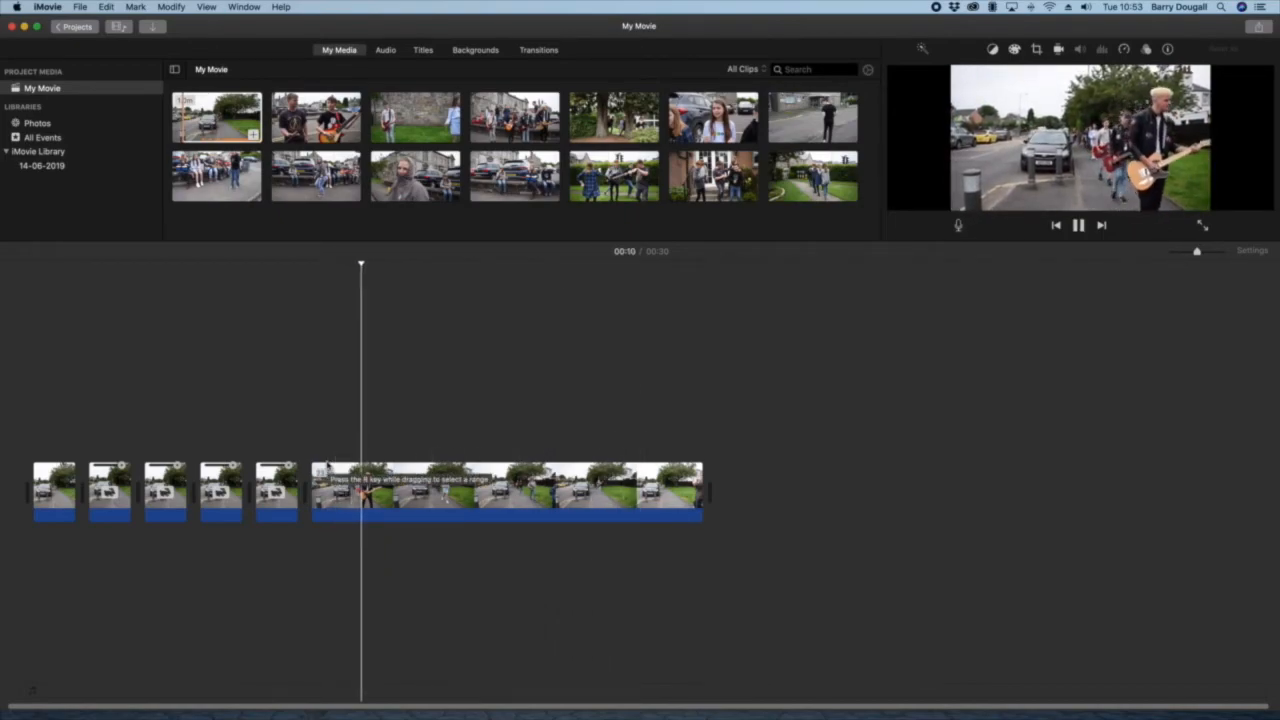
pyautogui.press('space')
pyautogui.click(400, 495)
pyautogui.rightClick(400, 506)
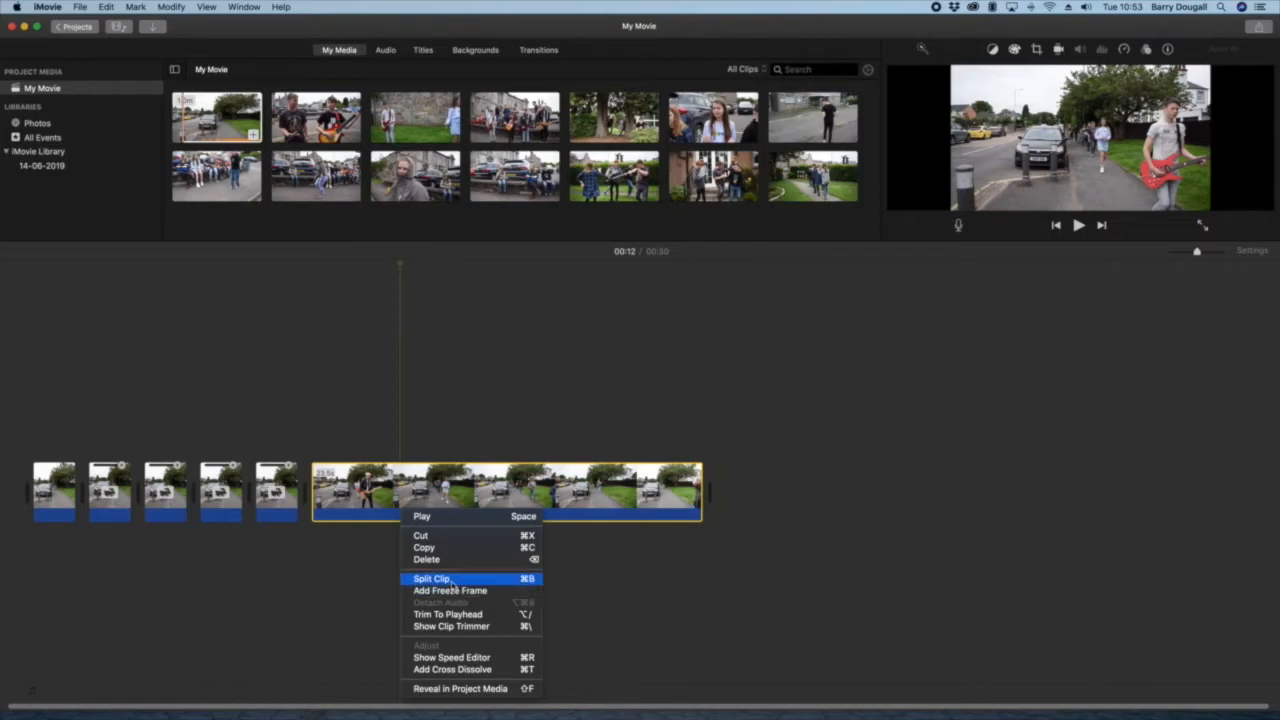
pyautogui.click(451, 580)
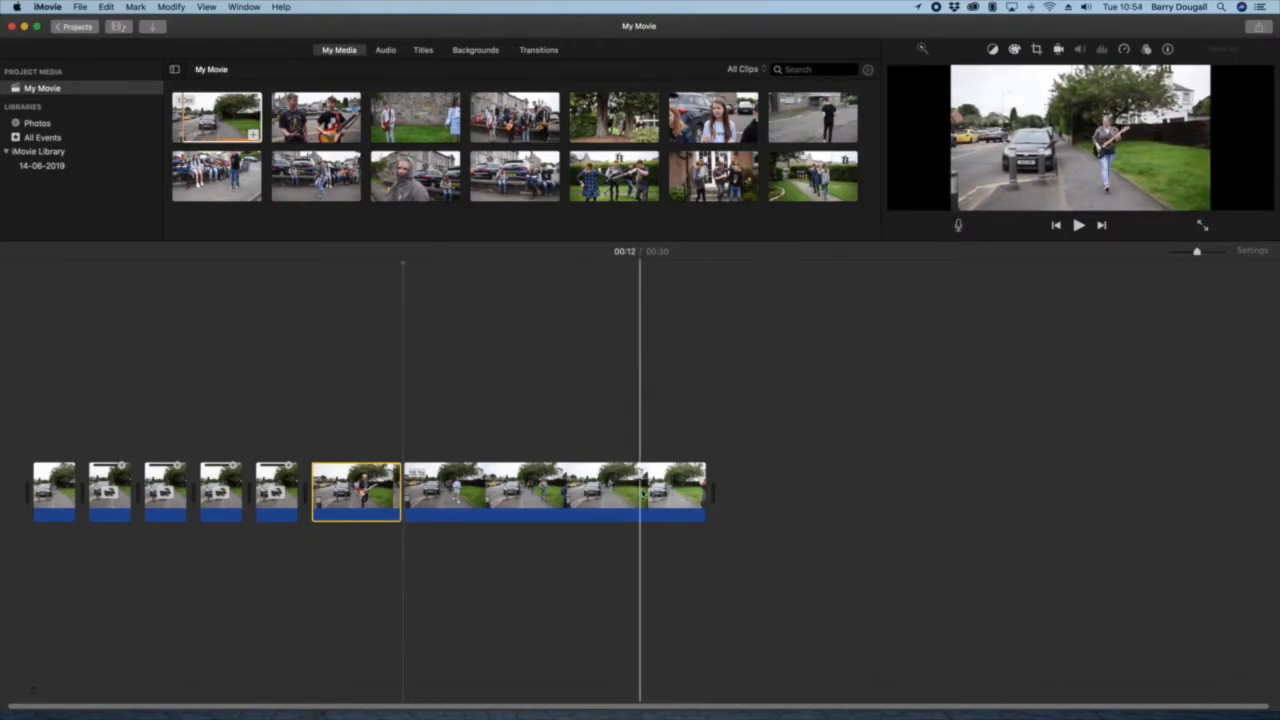
pyautogui.click(631, 490)
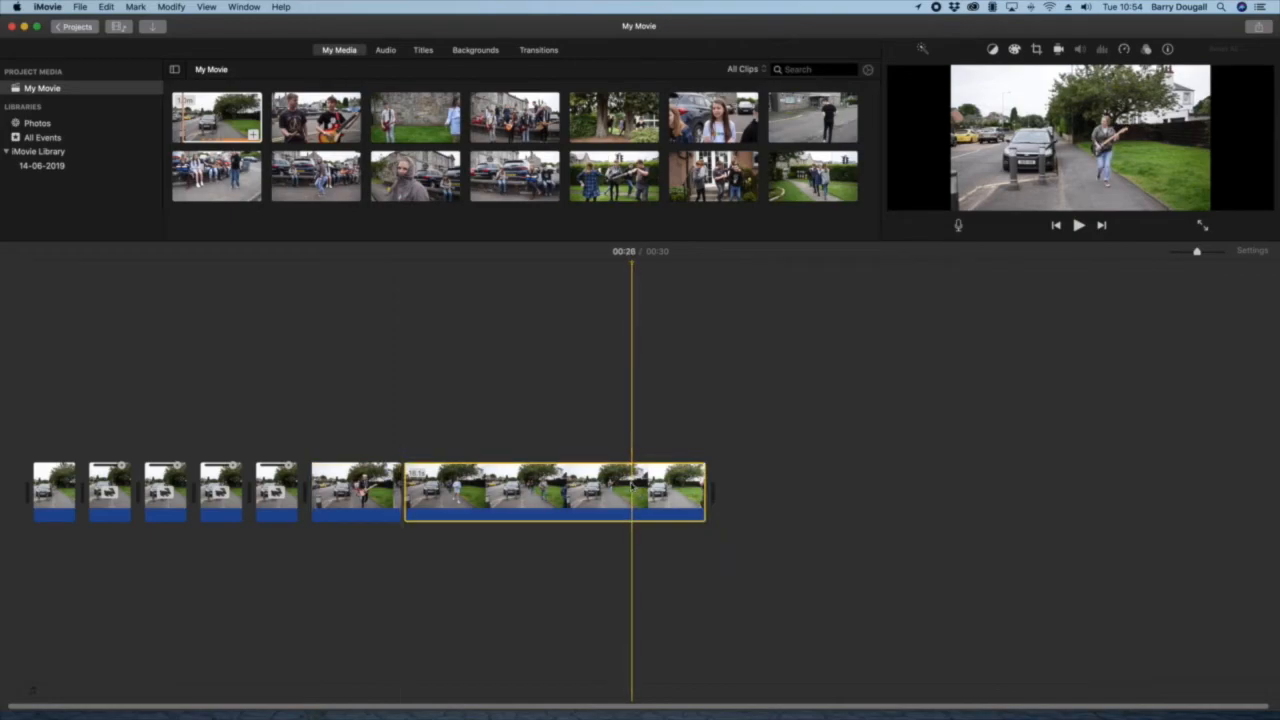
pyautogui.rightClick(634, 490)
pyautogui.click(660, 551)
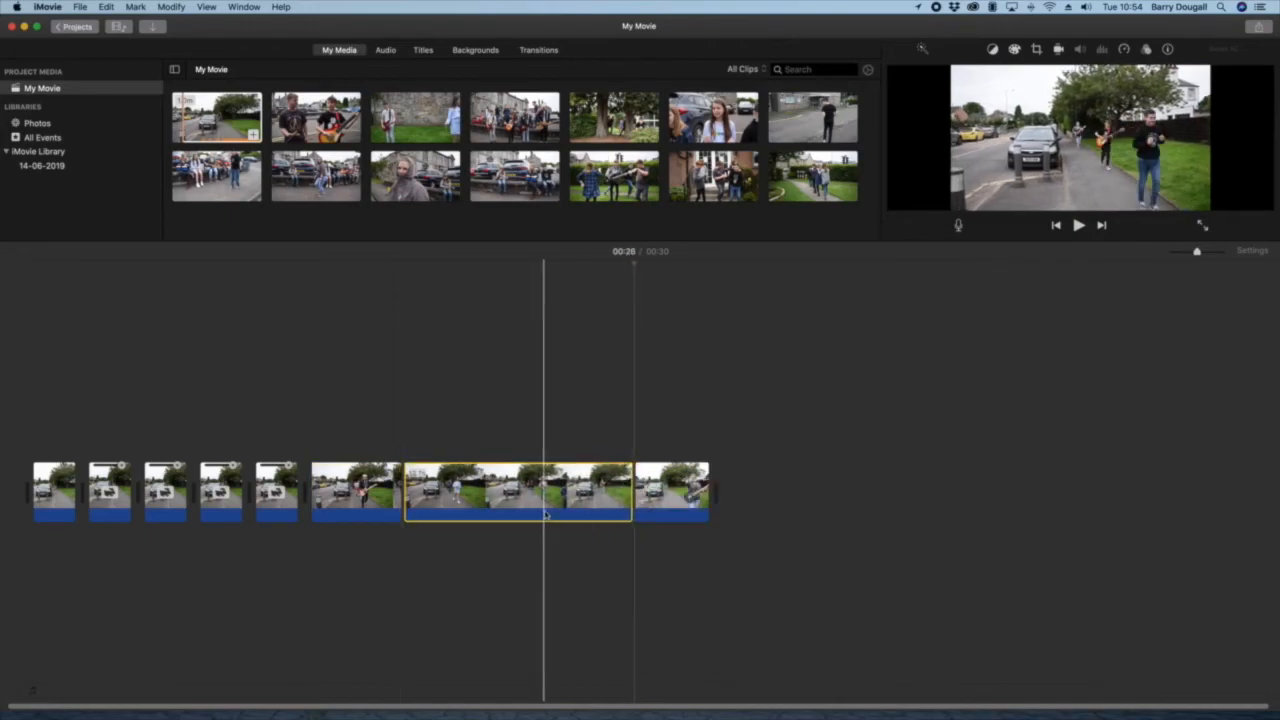
# Step: Set the selected seventh timeline clip to a custom speed of 400%
pyautogui.click(1123, 50)
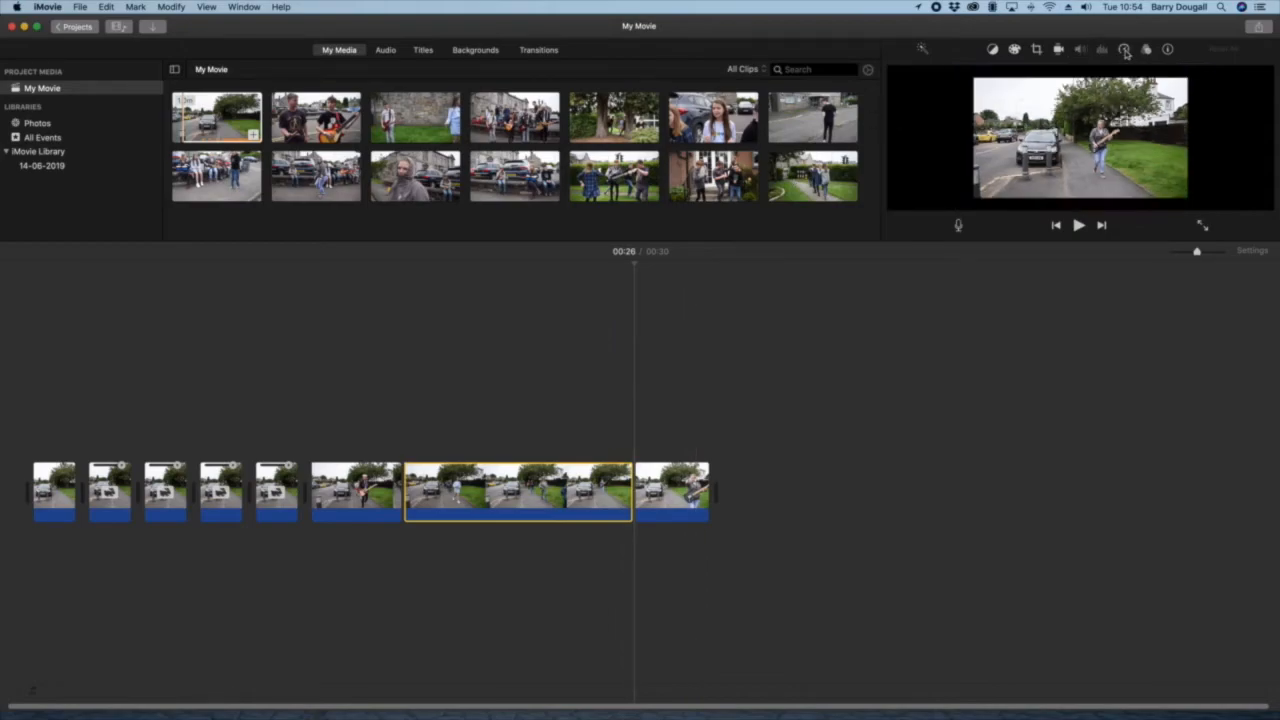
pyautogui.click(972, 73)
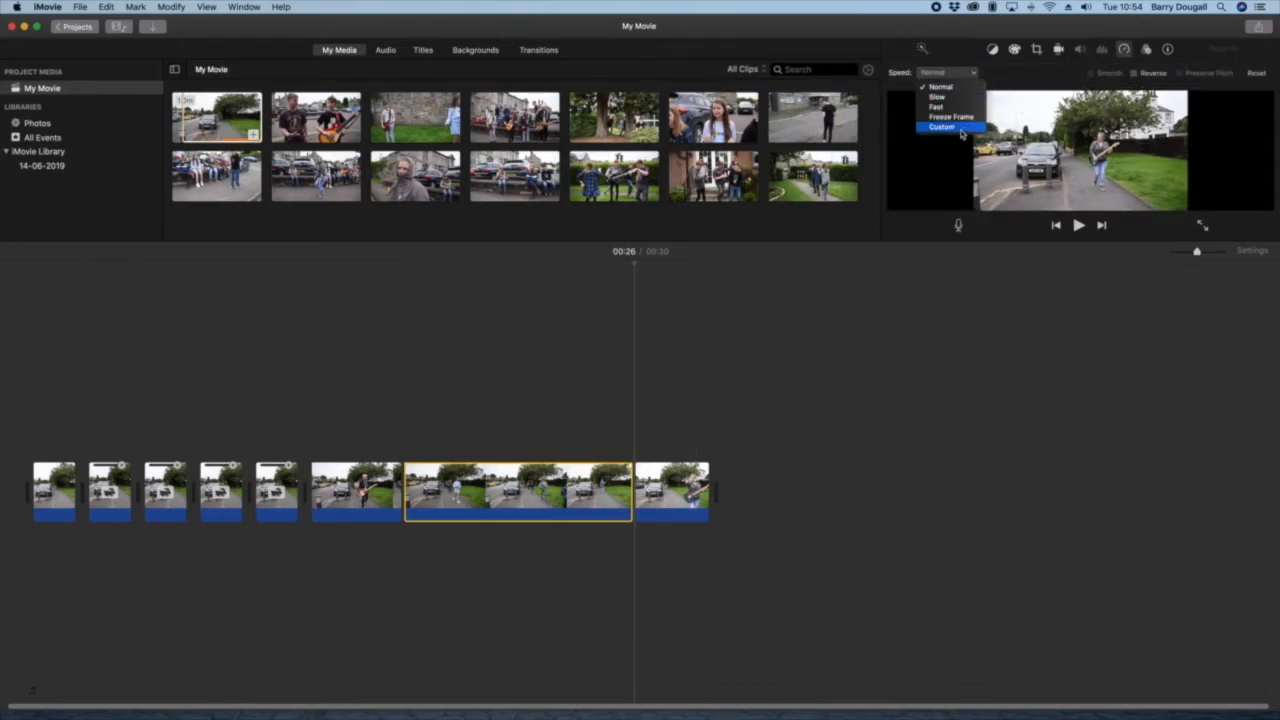
pyautogui.click(961, 128)
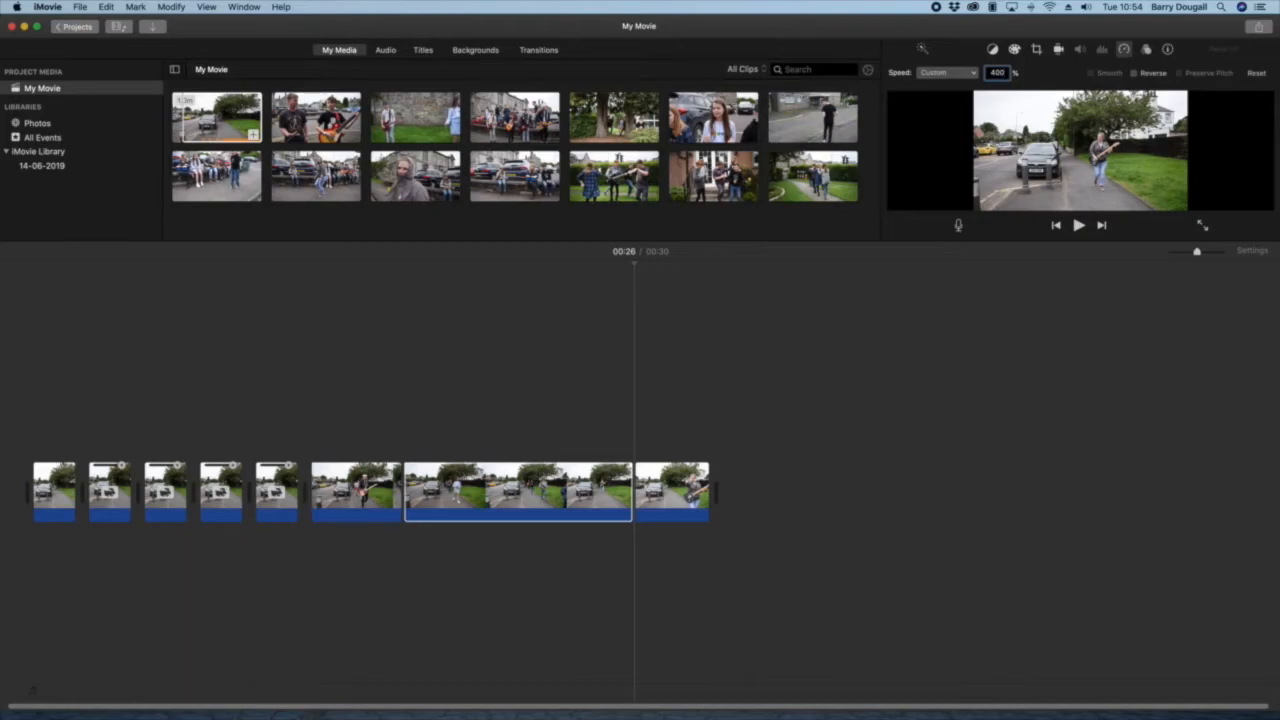
pyautogui.press('Return')
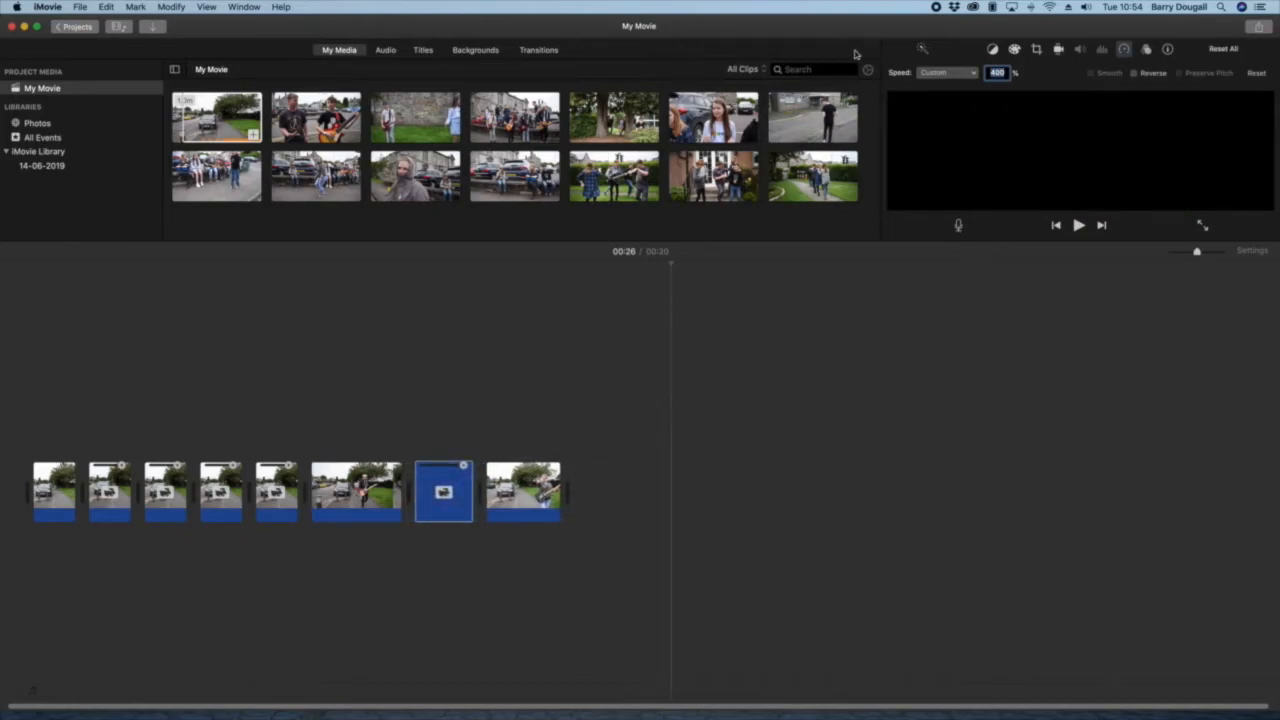
# Step: Play the movie up to the guitarist in the last timeline clip and split that clip at 00:17
pyautogui.click(224, 275)
pyautogui.press('space')
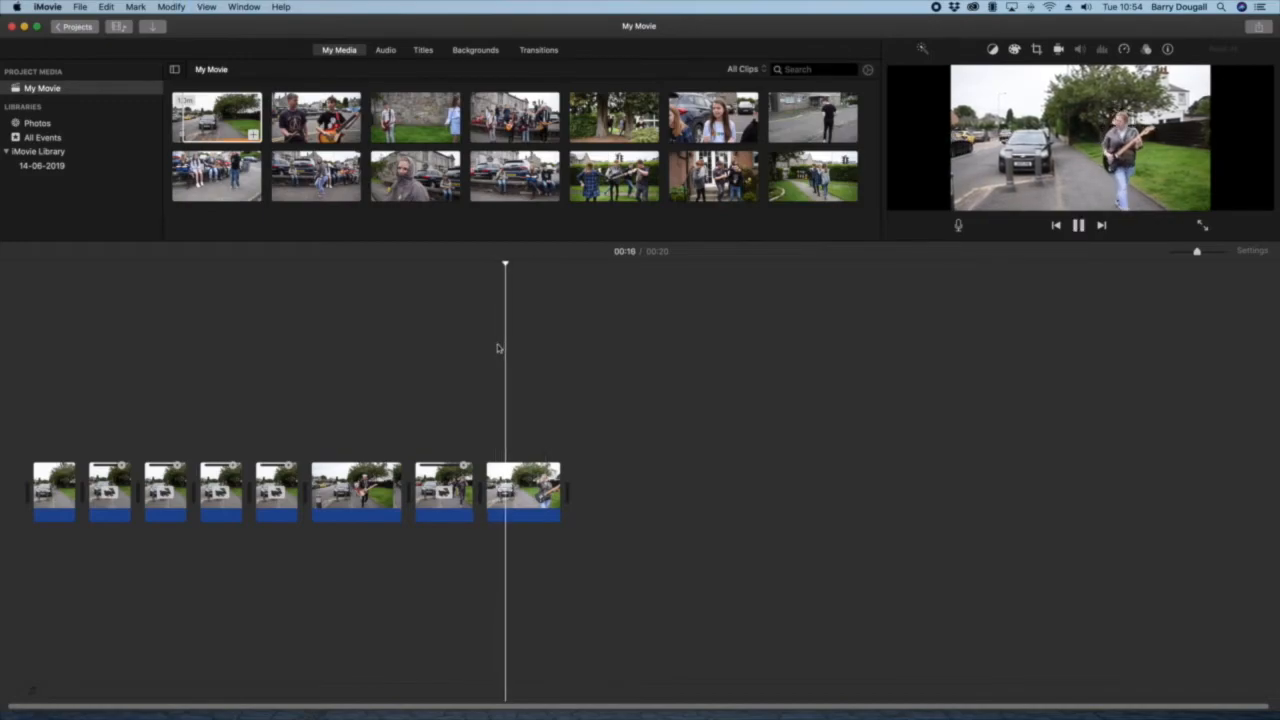
pyautogui.press('space')
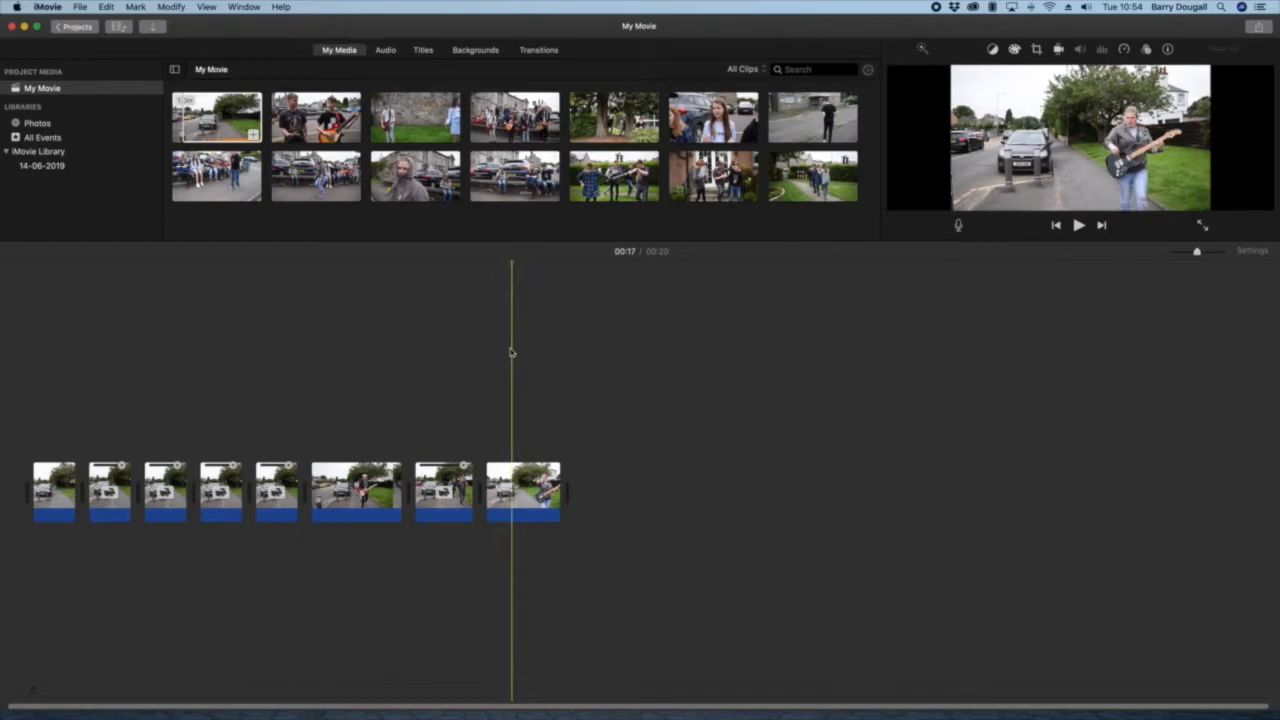
pyautogui.rightClick(511, 511)
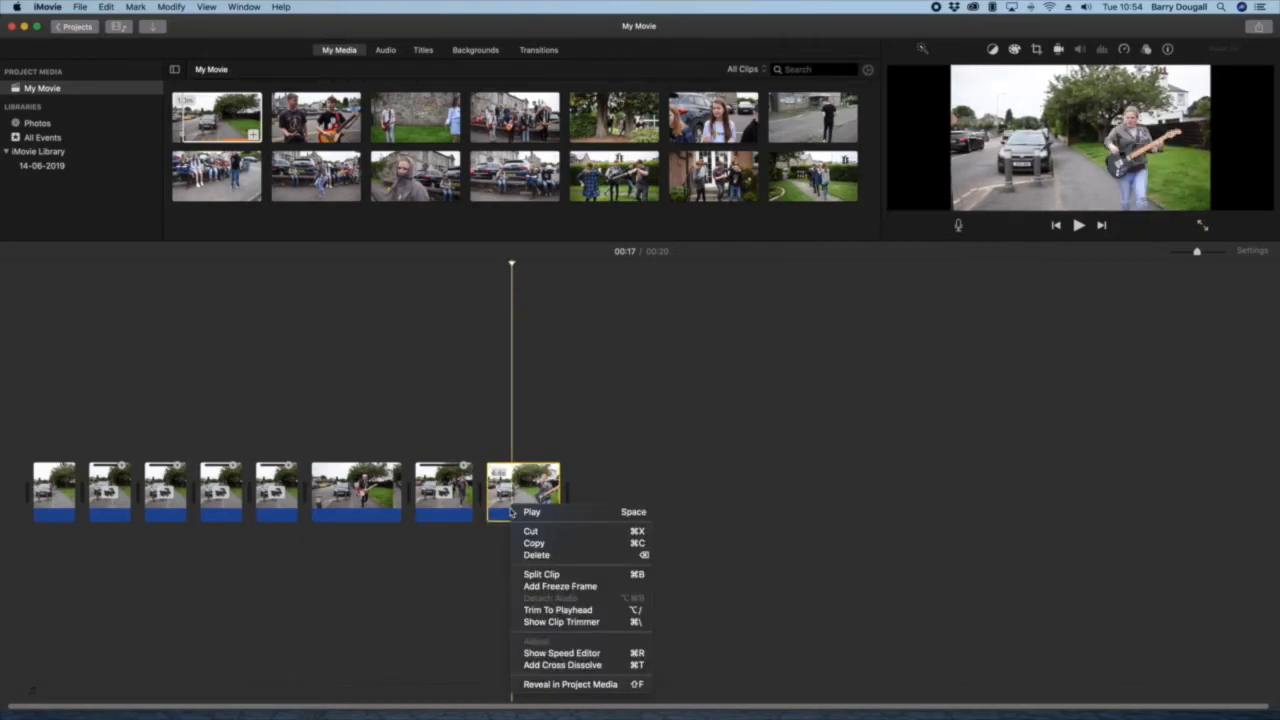
pyautogui.click(537, 575)
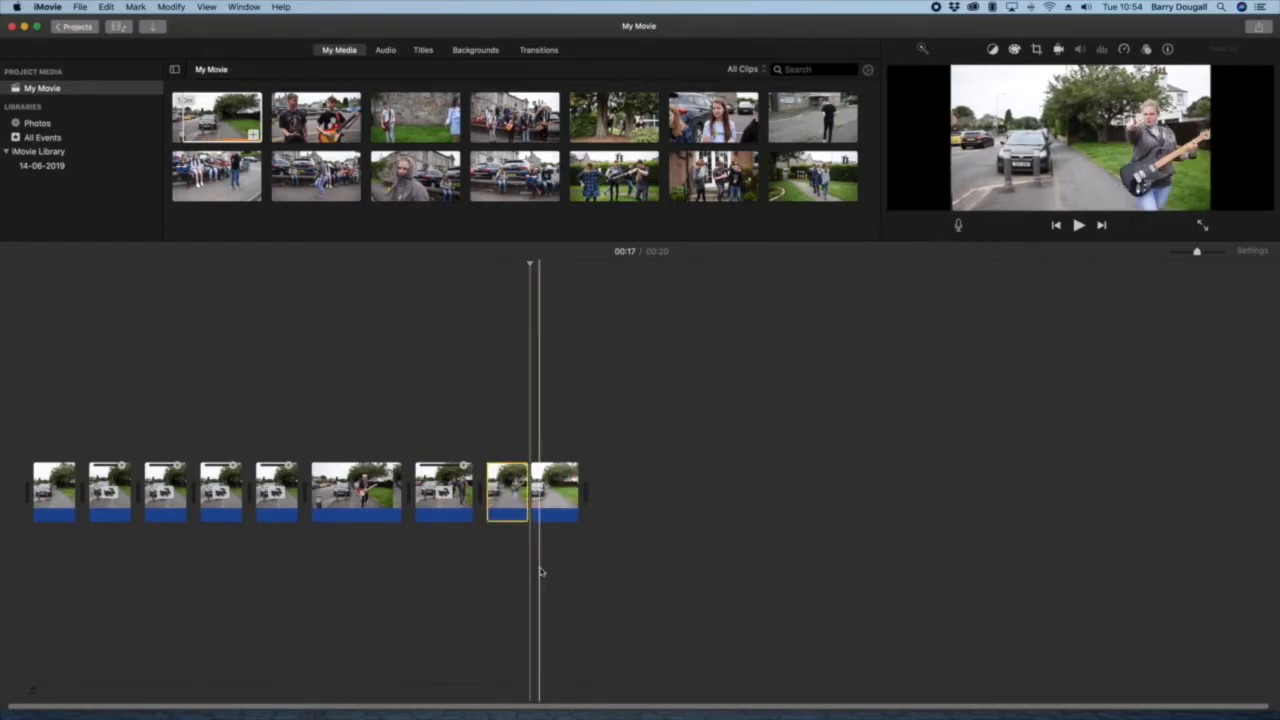
# Step: Set the speed of the selected eighth timeline clip to Fast at 4x and play back the ending
pyautogui.click(1124, 49)
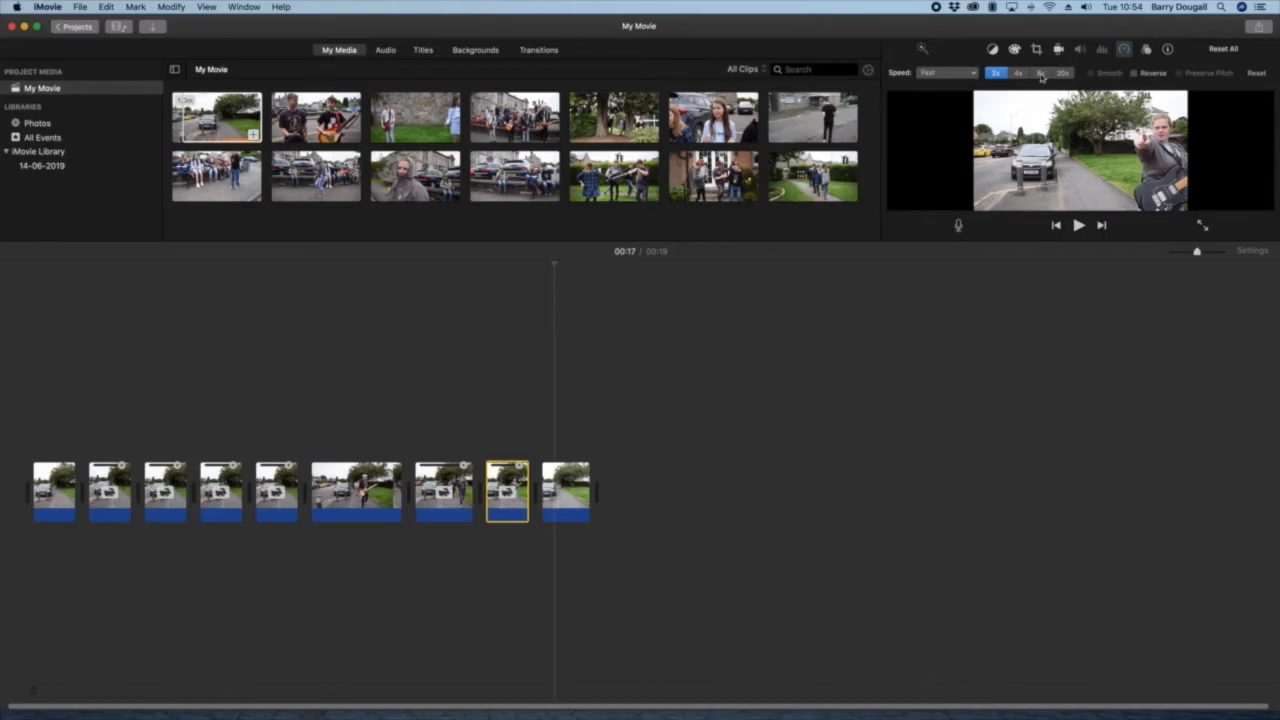
pyautogui.click(1018, 74)
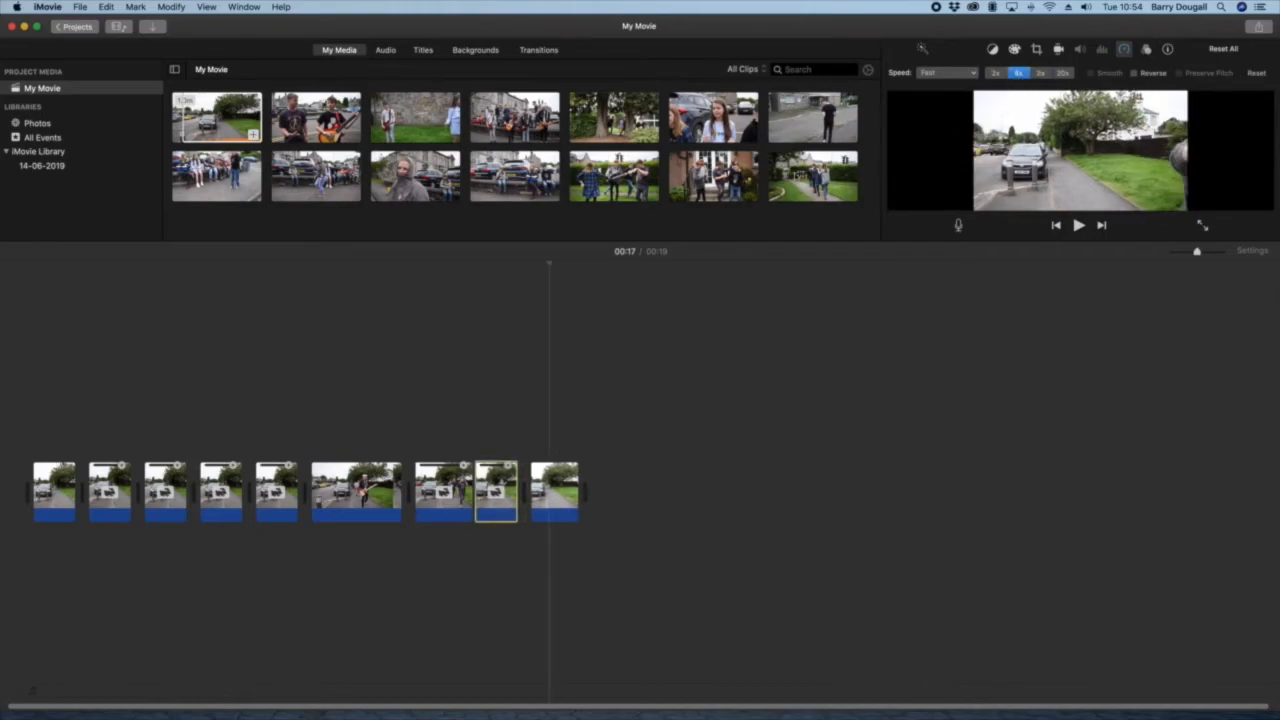
pyautogui.click(426, 347)
pyautogui.press('space')
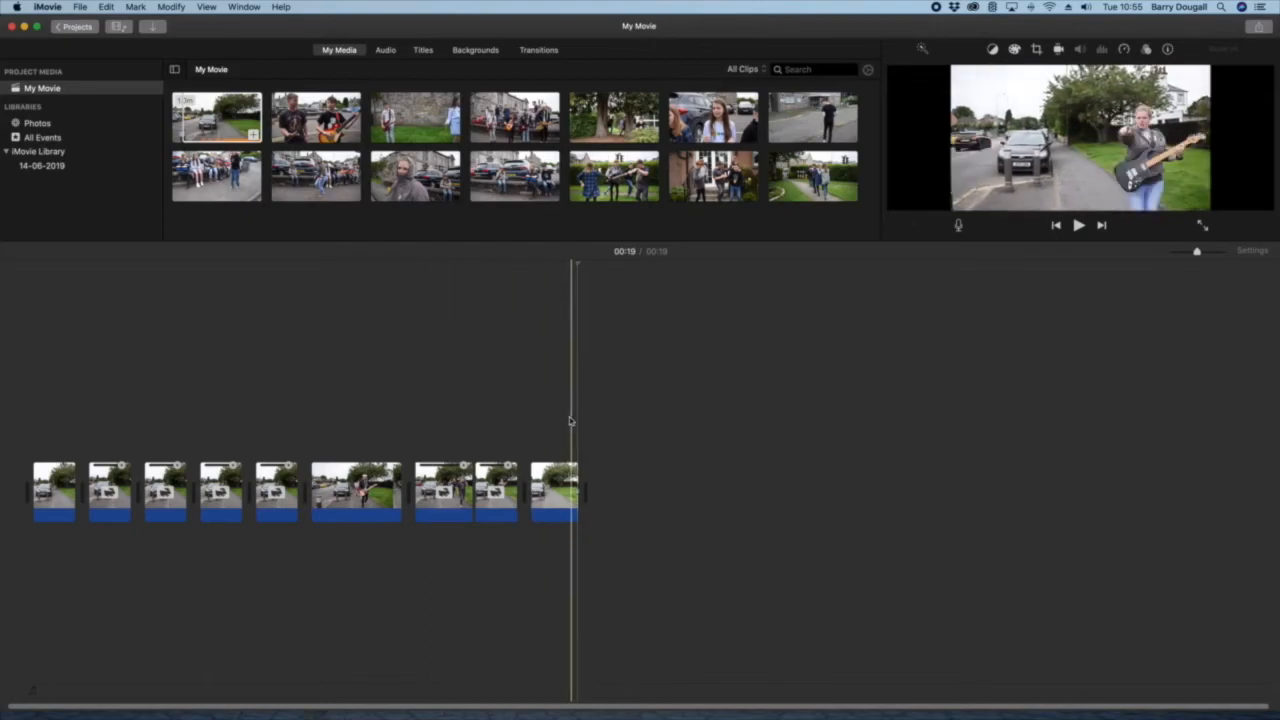
# Step: Split the last timeline clip at 00:17, where the guitarist points at the camera, and delete the part after the split
pyautogui.click(542, 515)
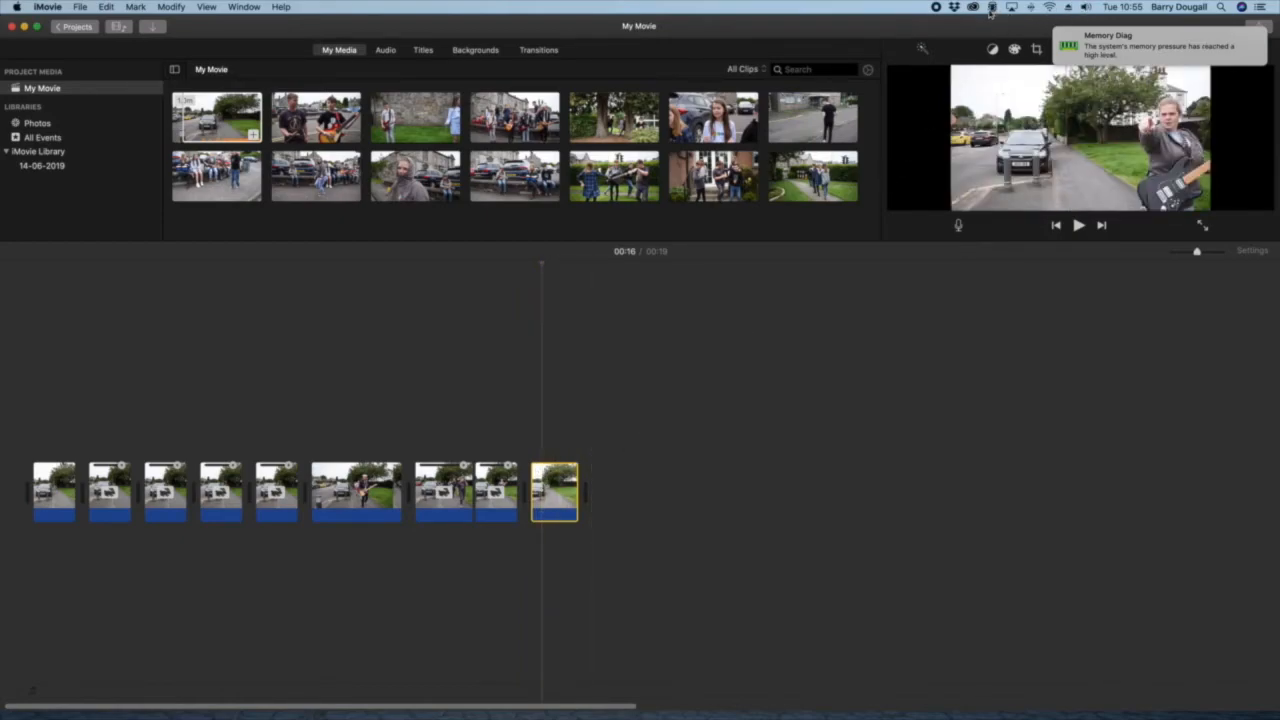
pyautogui.rightClick(547, 517)
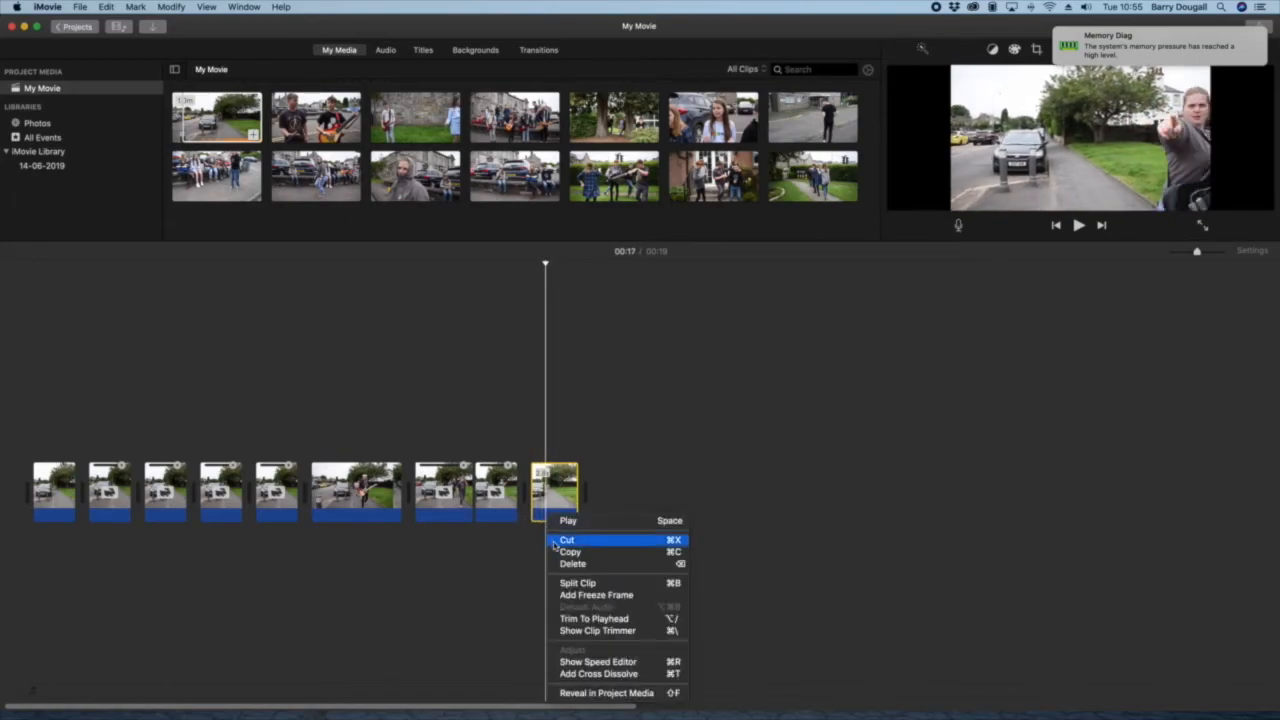
pyautogui.click(566, 584)
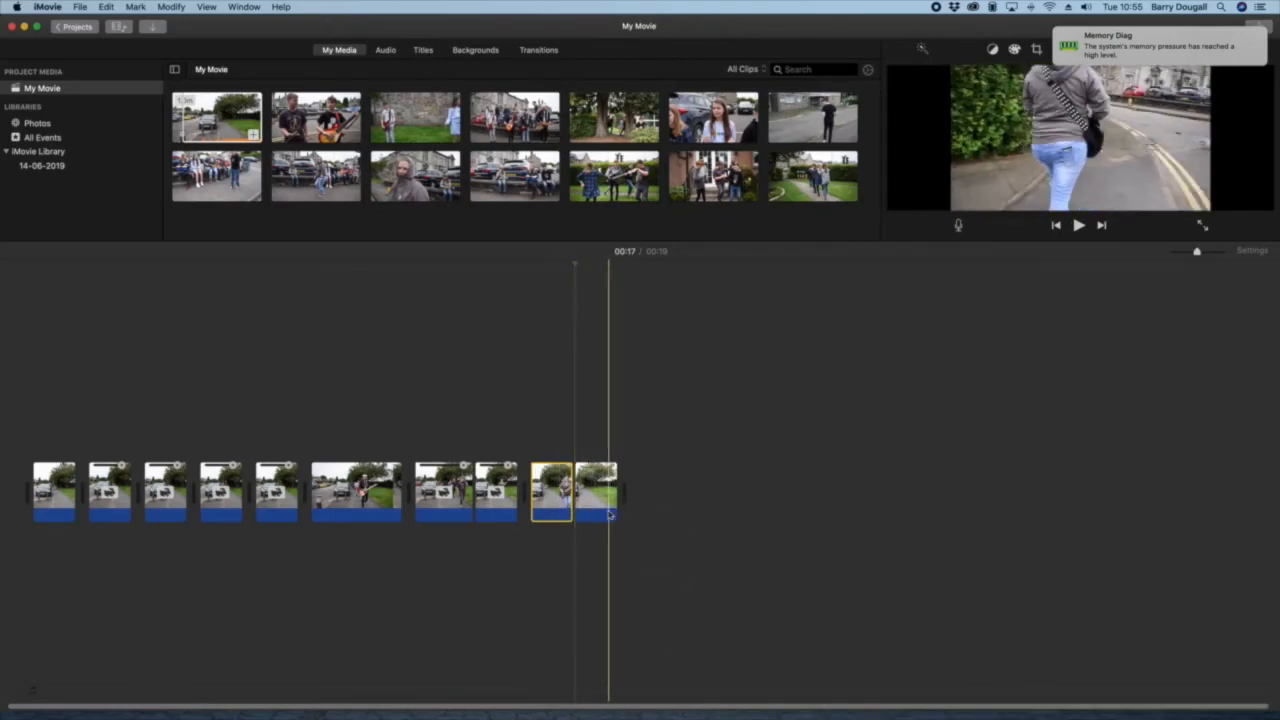
pyautogui.click(590, 514)
pyautogui.press('Delete')
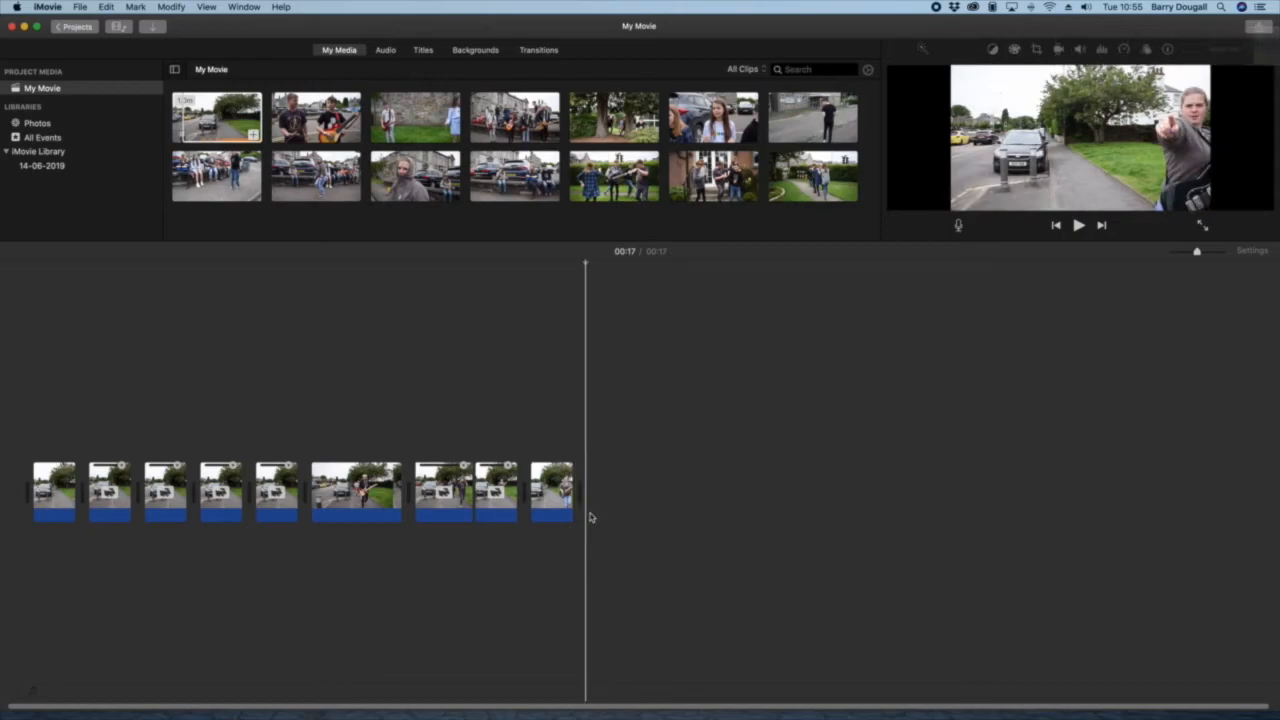
# Step: Set the speed of the final timeline clip to Slow at 50%
pyautogui.click(551, 517)
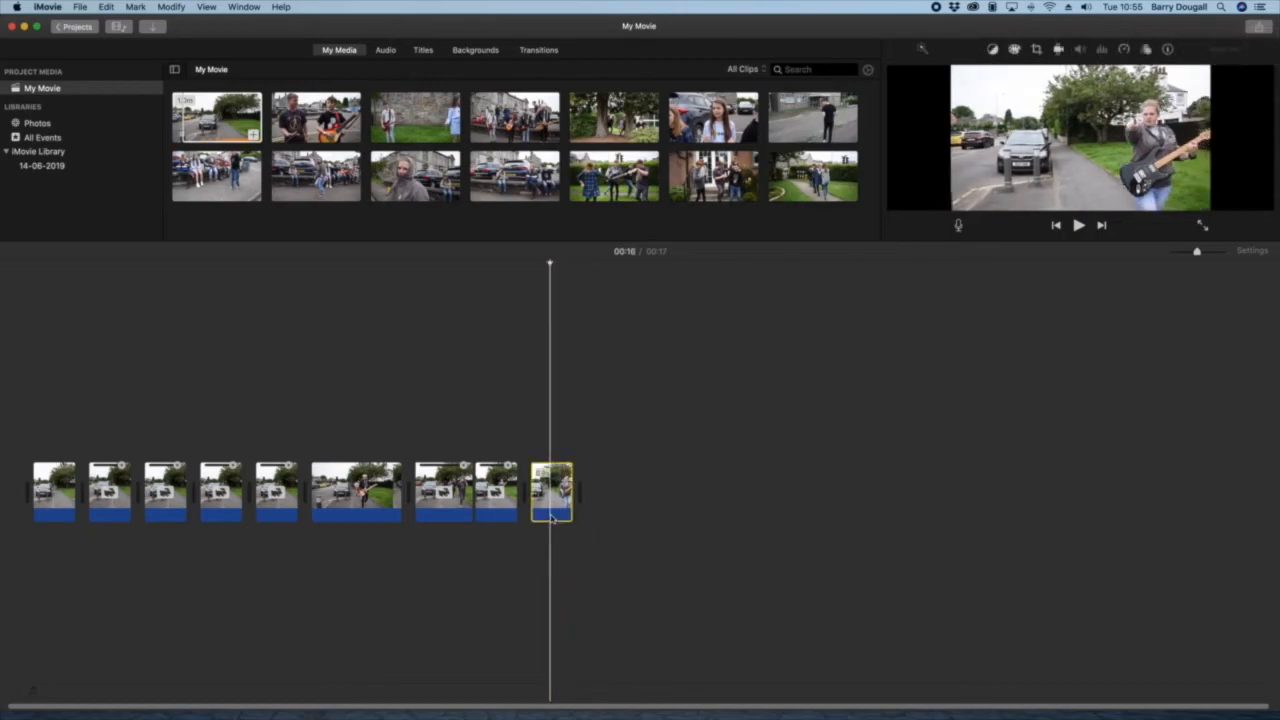
pyautogui.click(1124, 50)
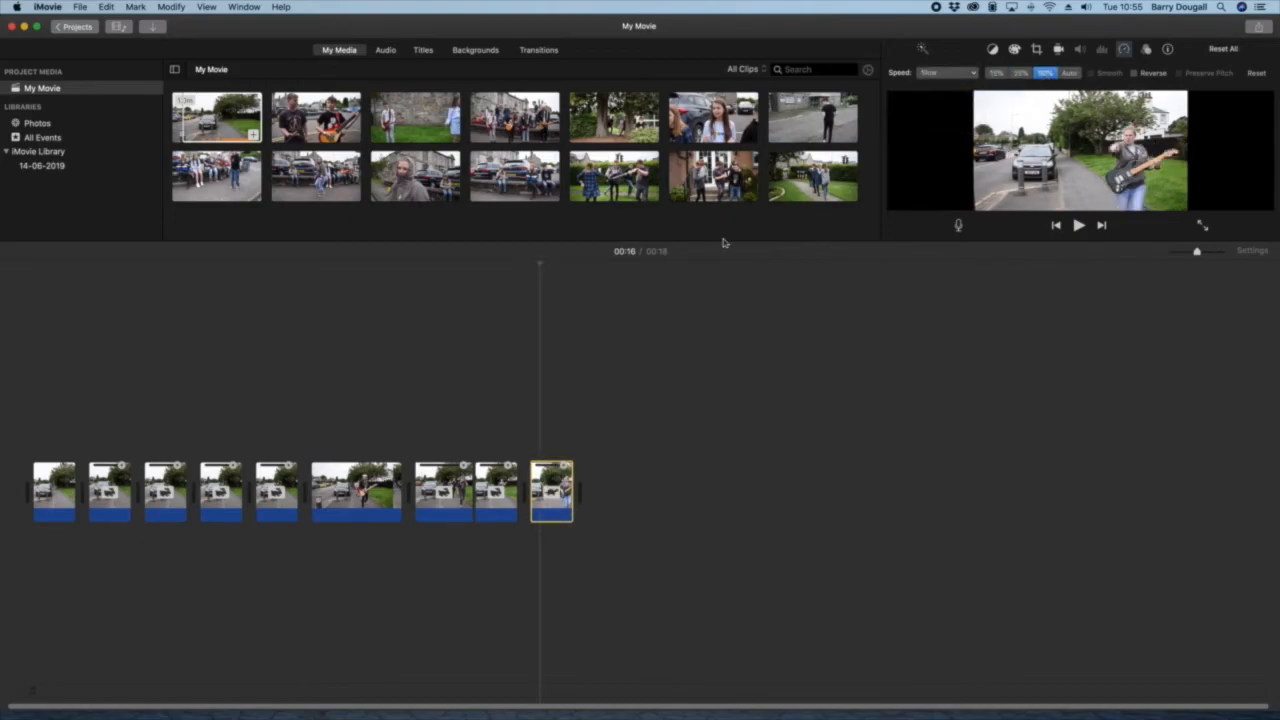
# Step: Play back the movie's ending from 00:15 to check the speed changes on the last timeline clips
pyautogui.click(490, 405)
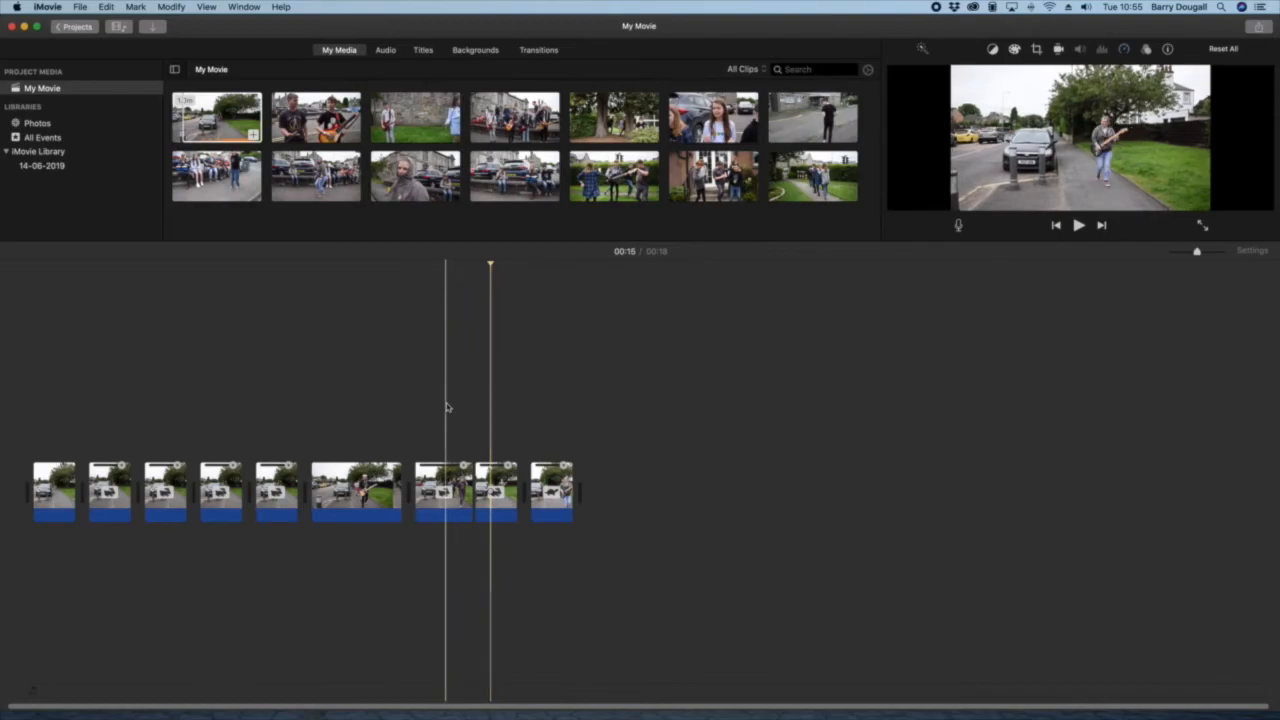
pyautogui.press('space')
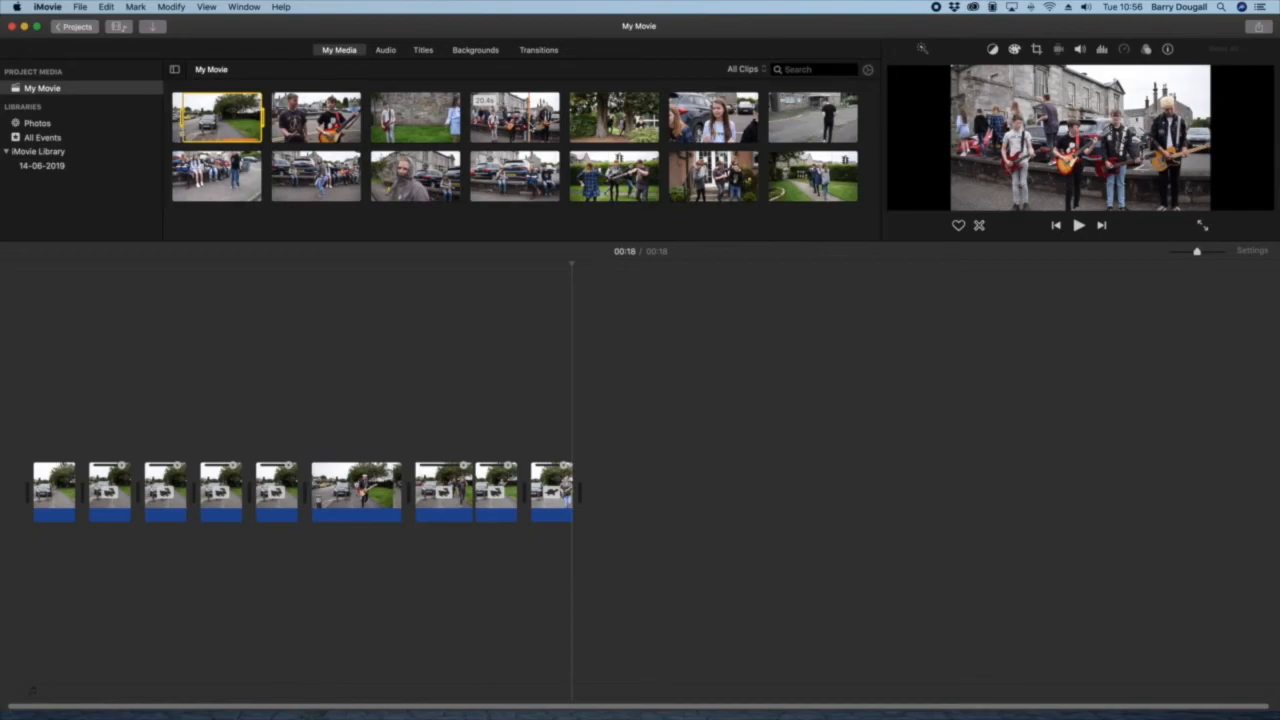
# Step: Browse the Music audio library for a backing track, looking through the song list from the ChainBreaker recordings down to Soft Funk Bass
pyautogui.click(387, 50)
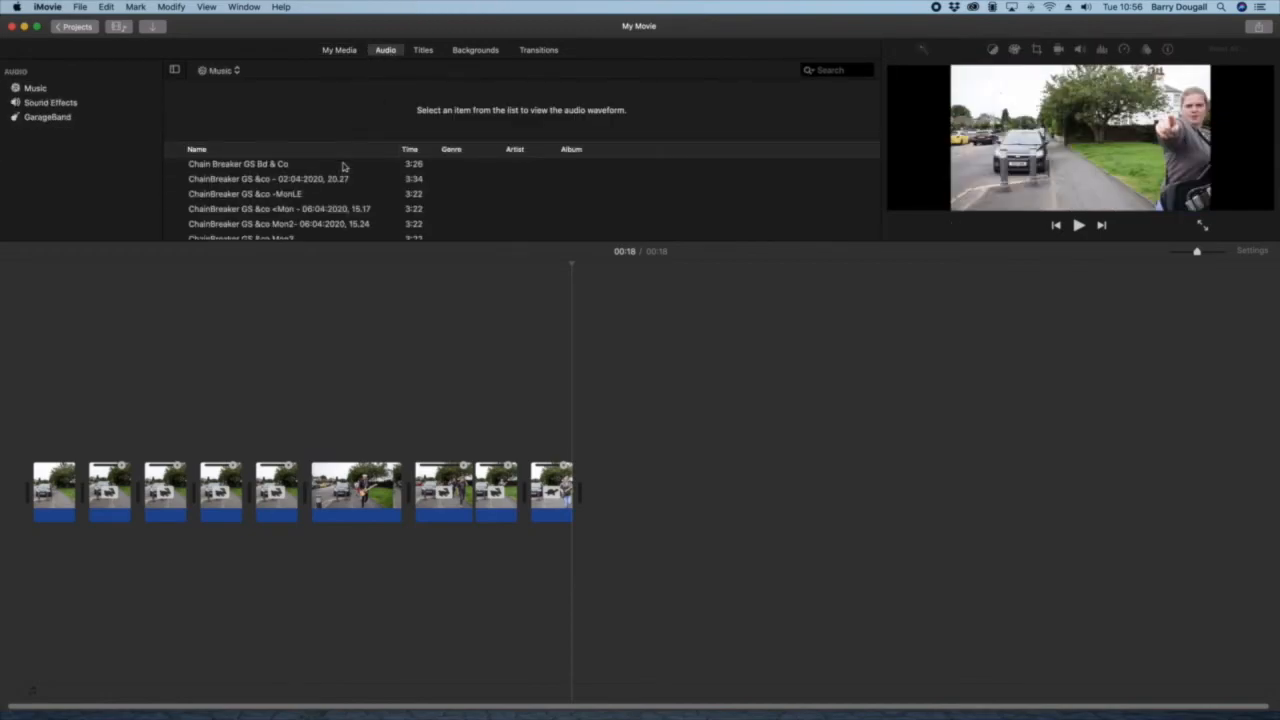
pyautogui.click(323, 194)
pyautogui.scroll(-10, 323, 194)
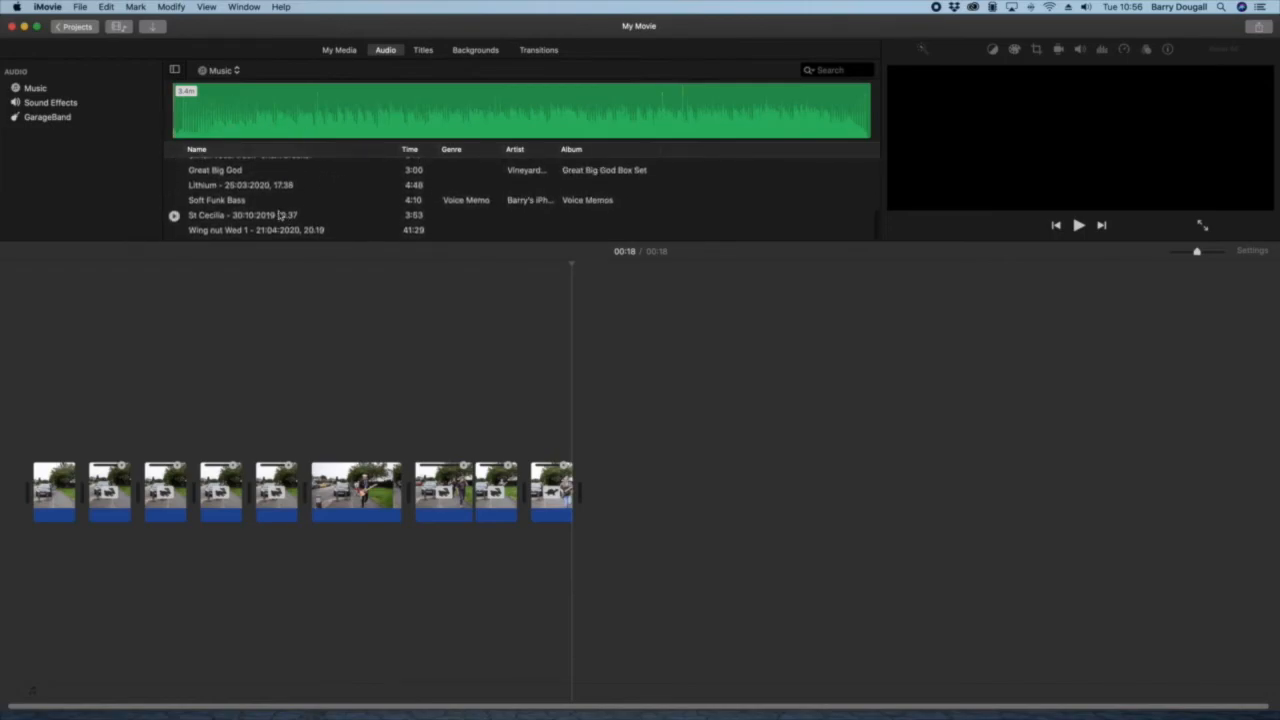
pyautogui.scroll(10, 280, 214)
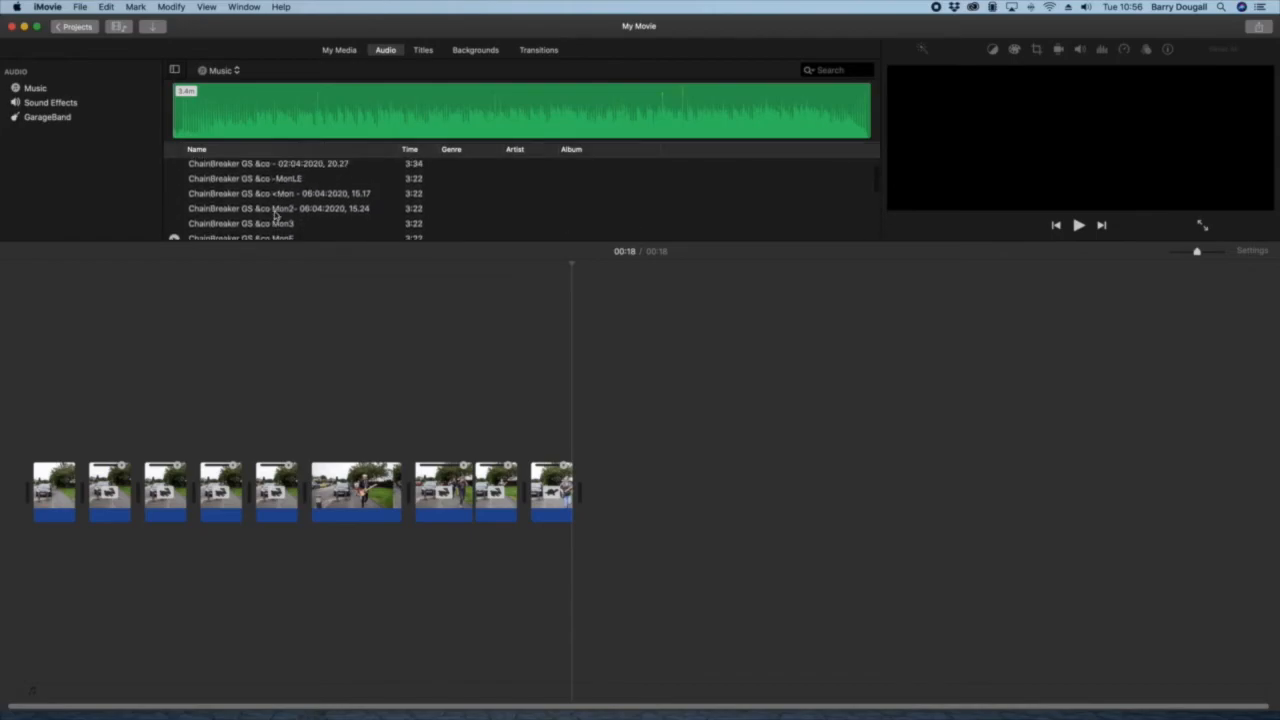
pyautogui.scroll(-5, 275, 214)
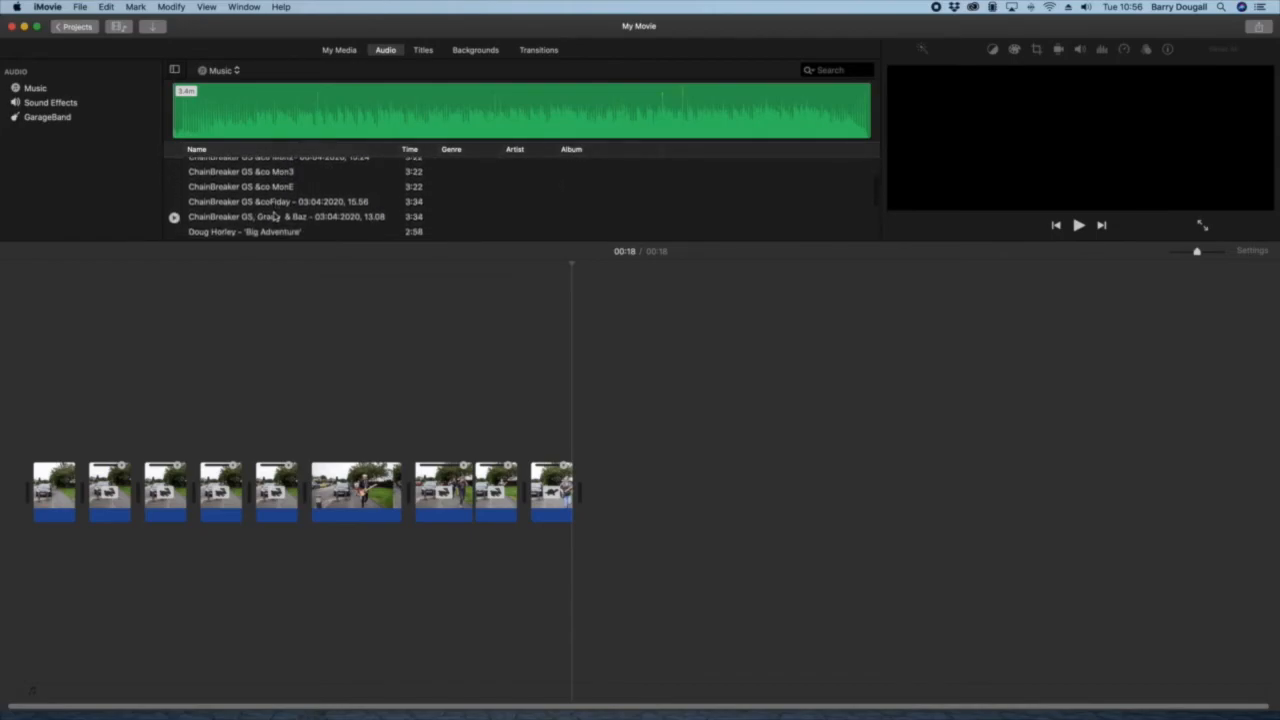
pyautogui.scroll(-6, 275, 216)
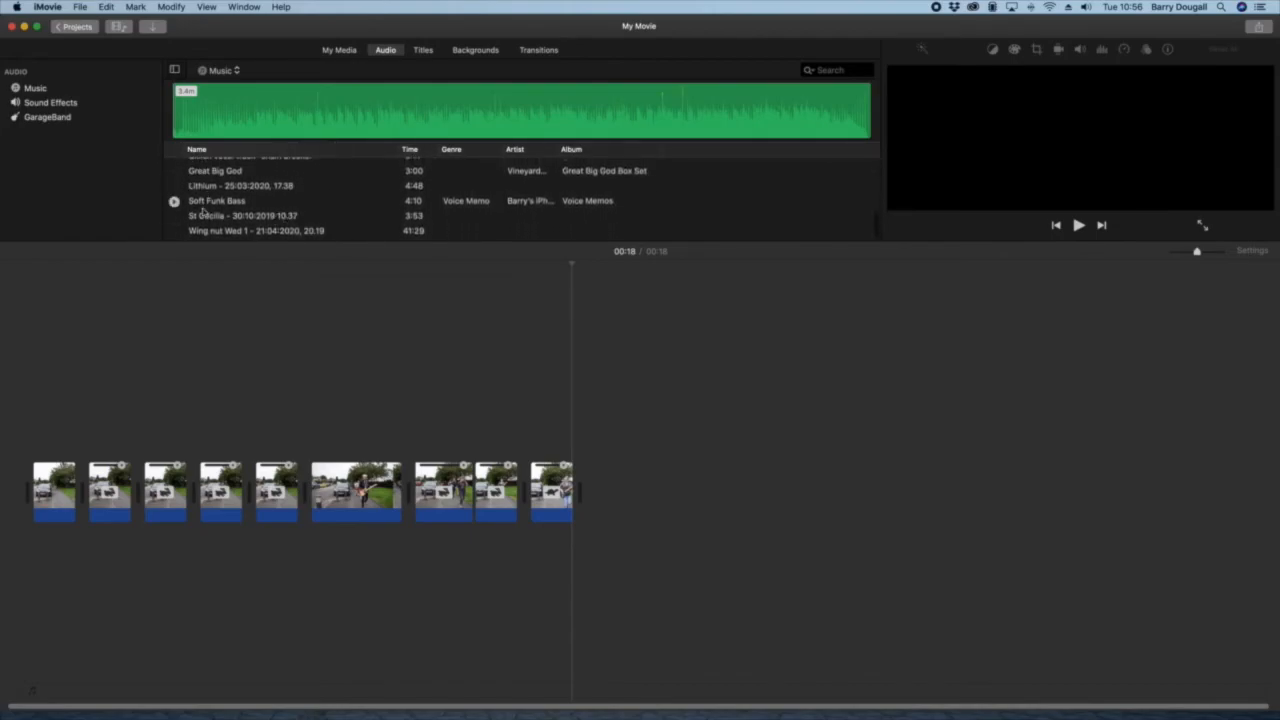